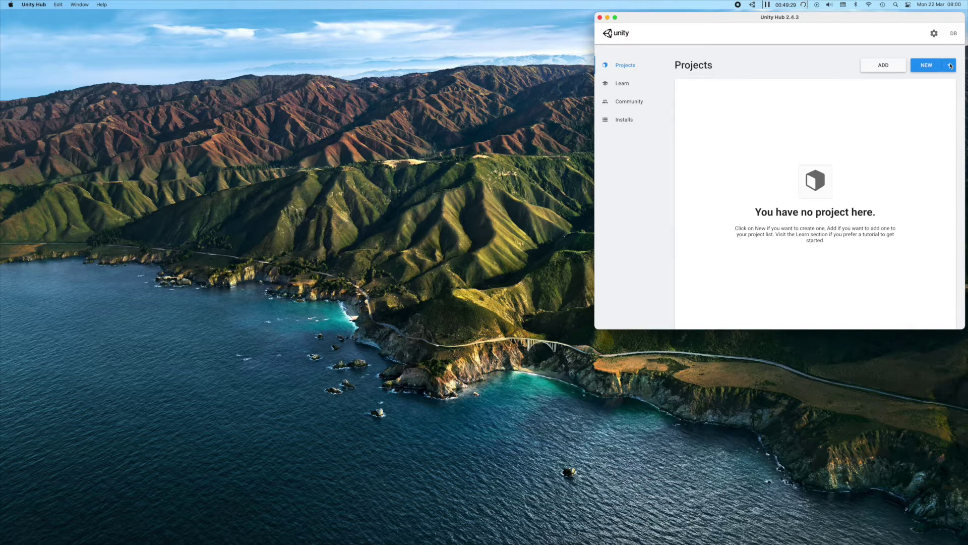
# - Create a Unity 2019.4.19f1 project named URP_Subway from the Universal Render Pipeline template
pyautogui.click(949, 67)
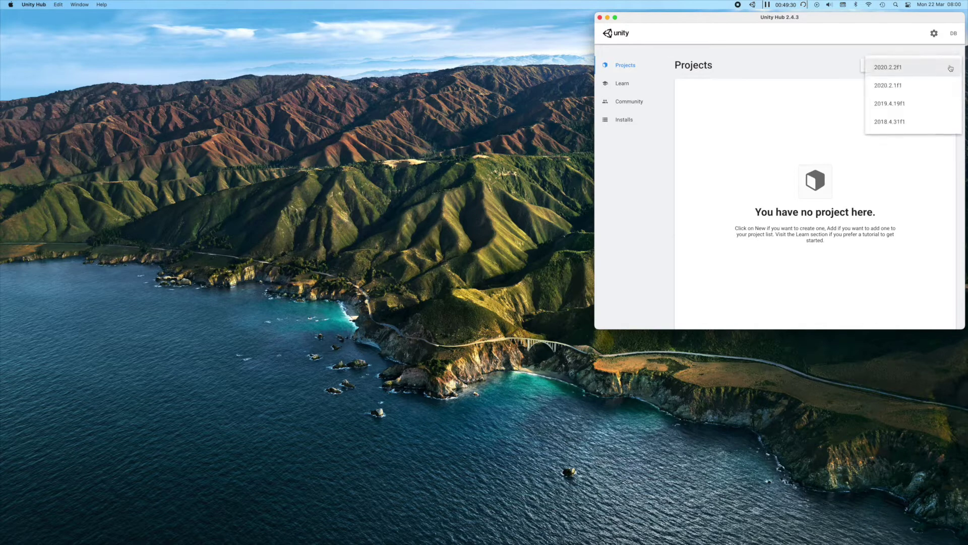
pyautogui.click(900, 105)
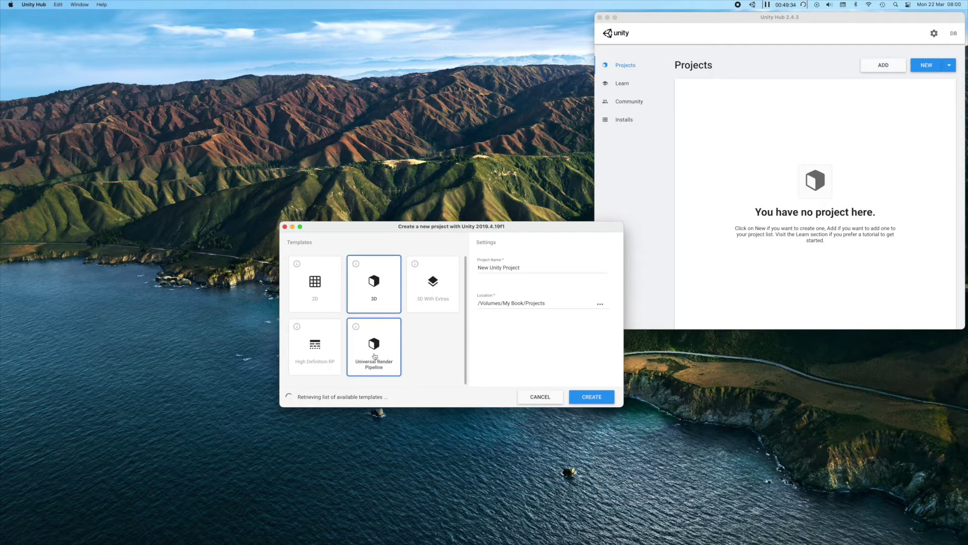
pyautogui.click(373, 346)
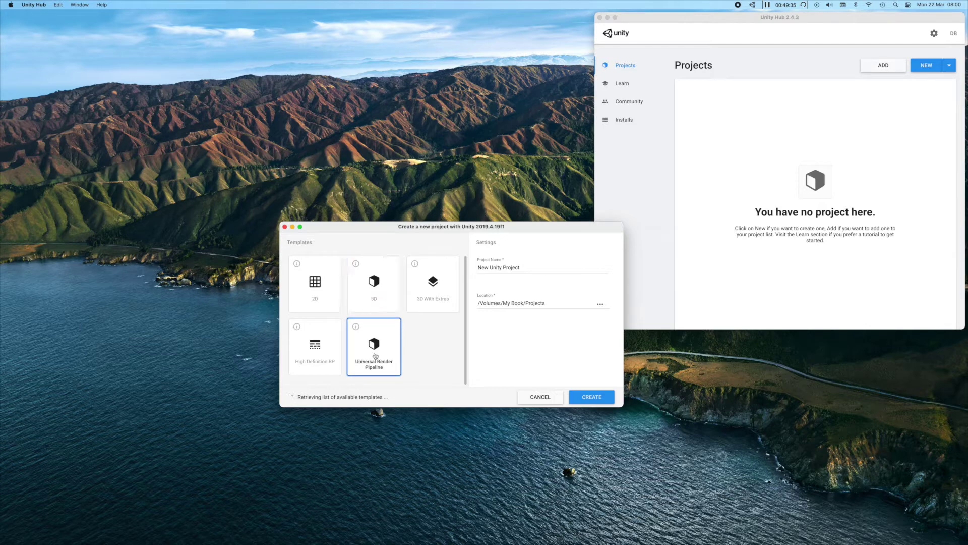
pyautogui.tripleClick(548, 268)
pyautogui.write('URP_Subway')
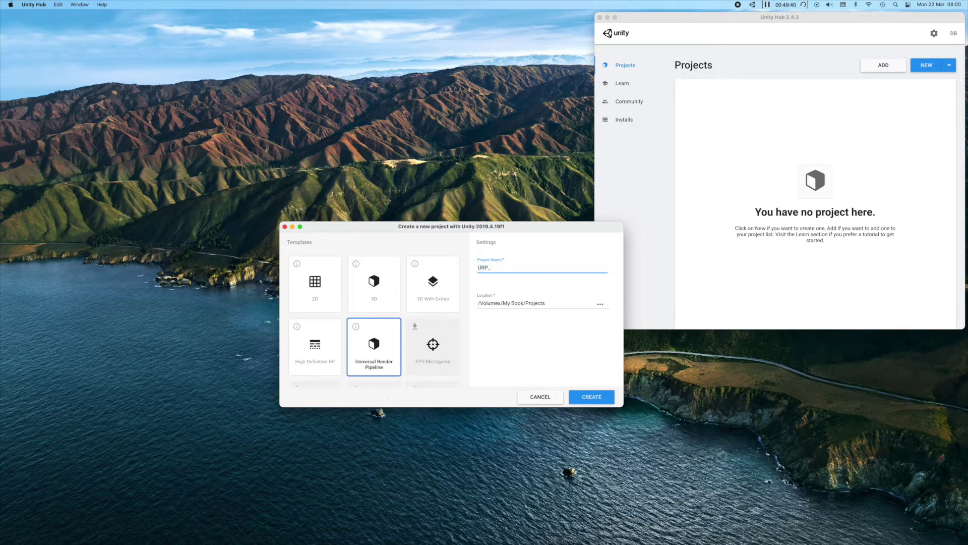
pyautogui.click(592, 397)
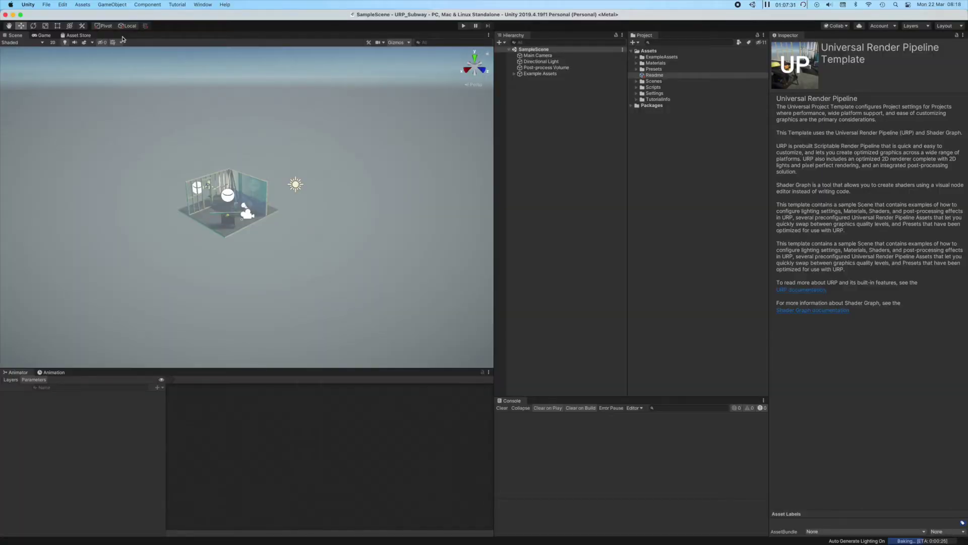
# - Import all files of the LowPoly Subway package from the Asset Store's My Assets
pyautogui.click(75, 36)
pyautogui.click(337, 213)
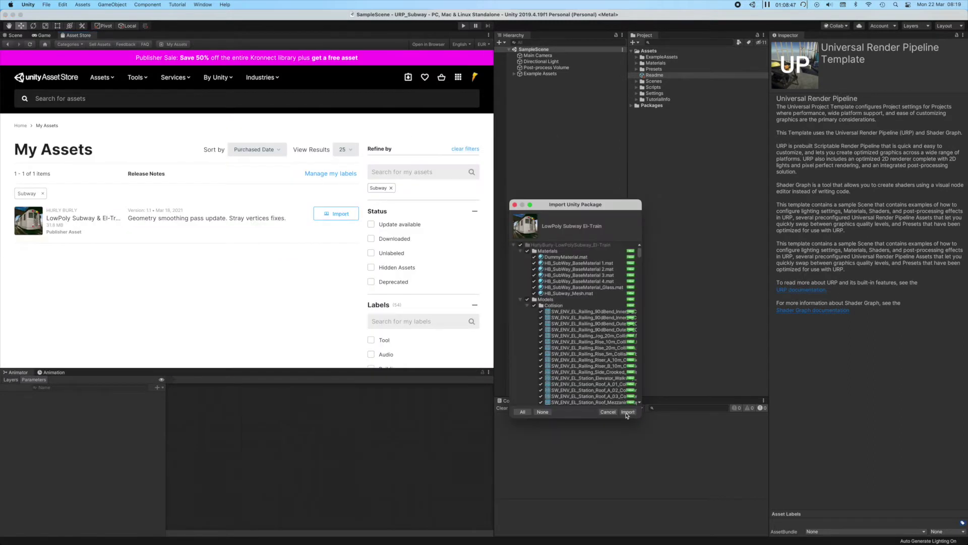
pyautogui.click(628, 411)
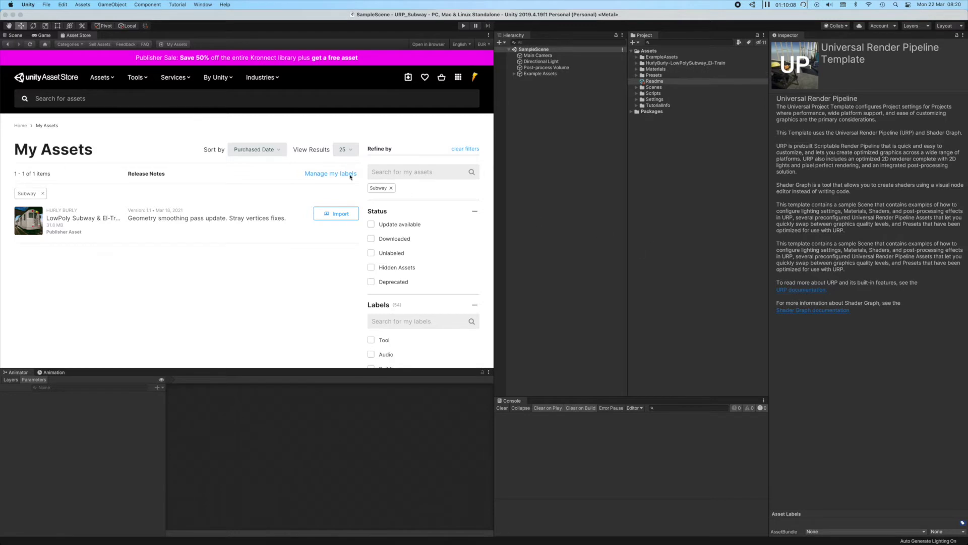
pyautogui.click(15, 36)
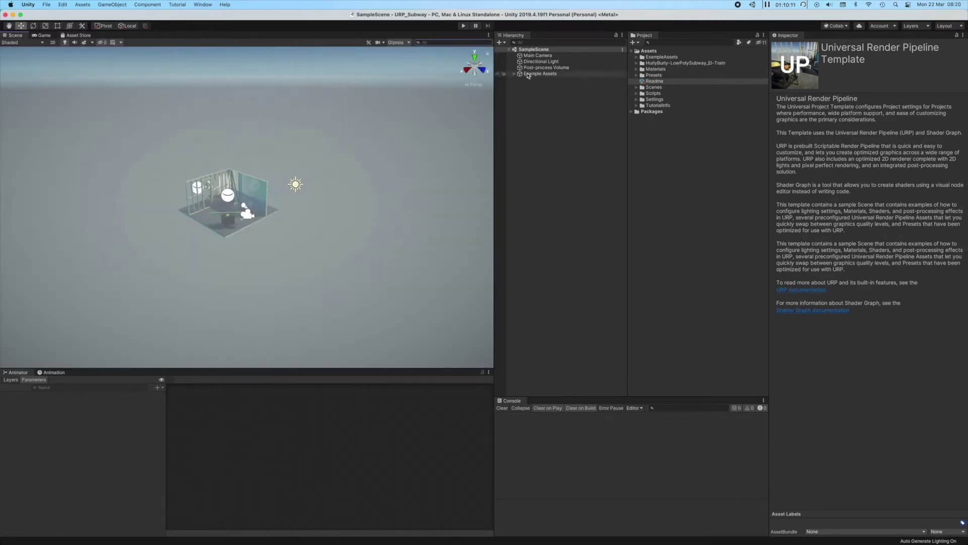
pyautogui.click(636, 100)
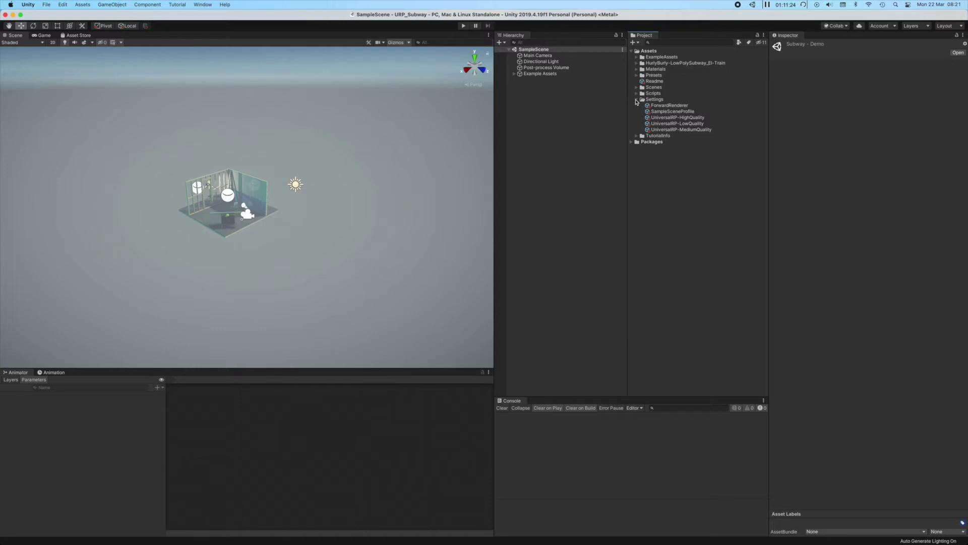
pyautogui.click(636, 100)
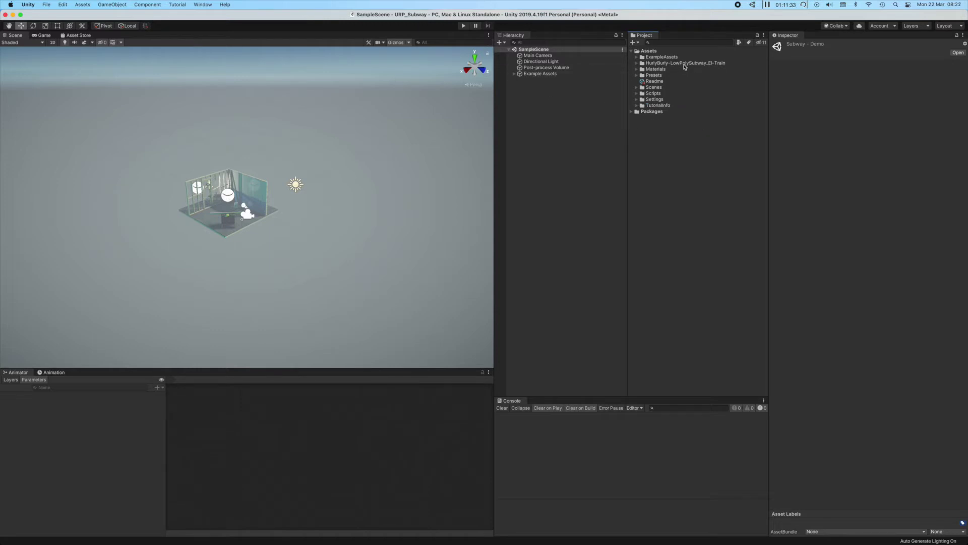
# - Delete the ExampleAssets, Materials, Presets, Readme, Scenes, Scripts and TutorialInfo template items
pyautogui.click(669, 59)
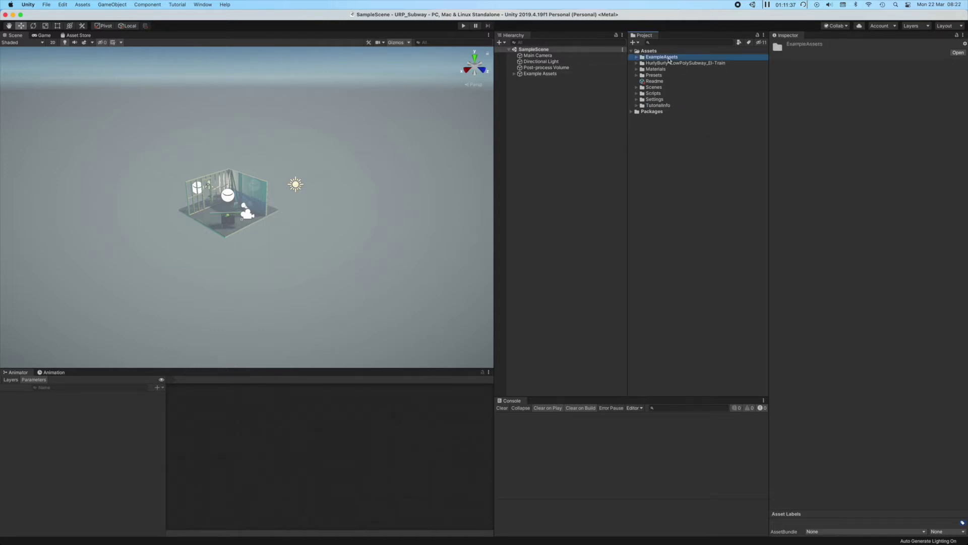
pyautogui.press('super+BackSpace')
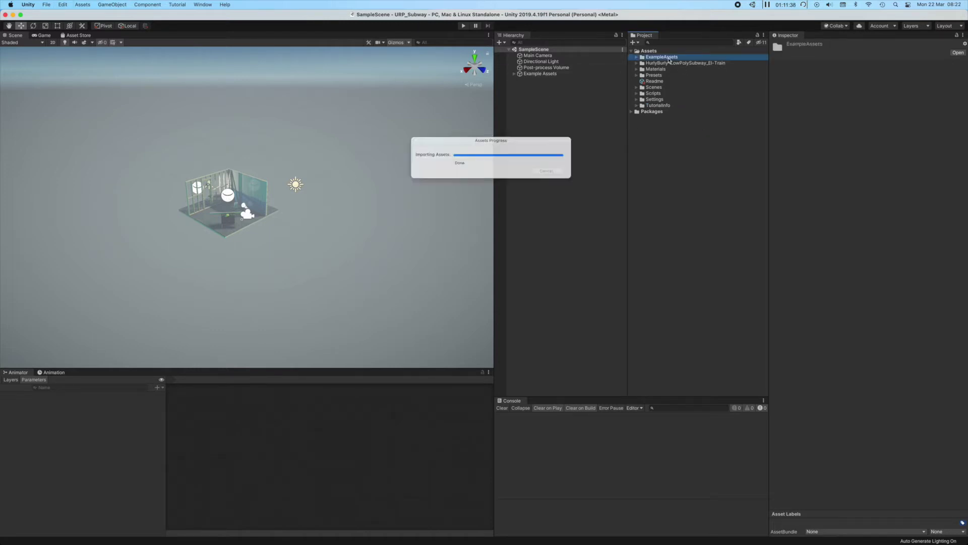
pyautogui.click(660, 64)
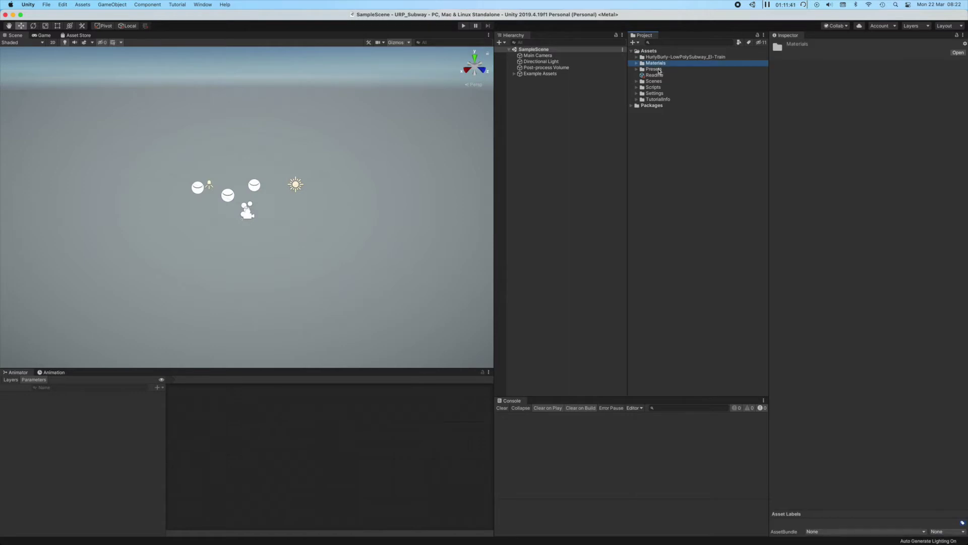
pyautogui.keyDown('shift'); pyautogui.click(662, 75); pyautogui.keyUp('shift')
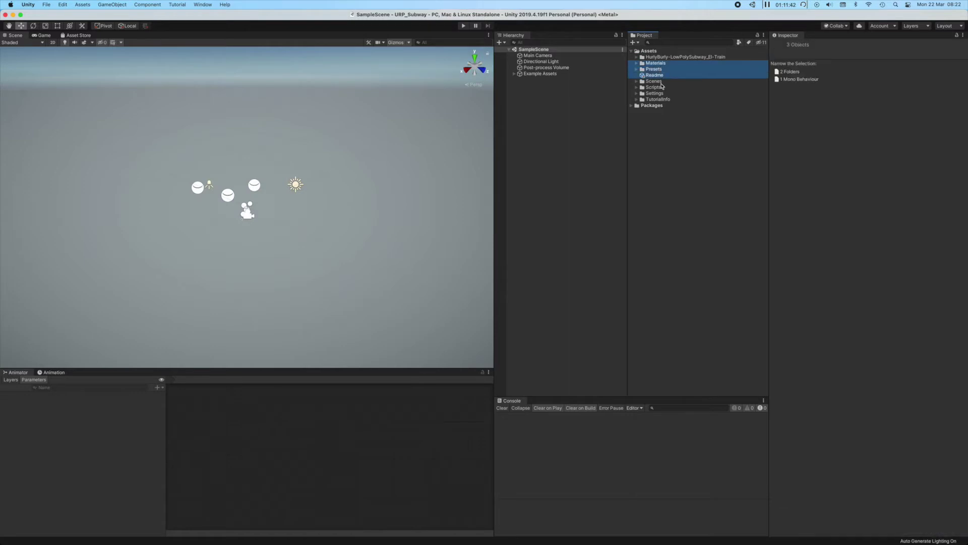
pyautogui.keyDown('super'); pyautogui.click(661, 82); pyautogui.keyUp('super')
pyautogui.keyDown('super'); pyautogui.click(659, 87); pyautogui.keyUp('super')
pyautogui.keyDown('super'); pyautogui.click(661, 100); pyautogui.keyUp('super')
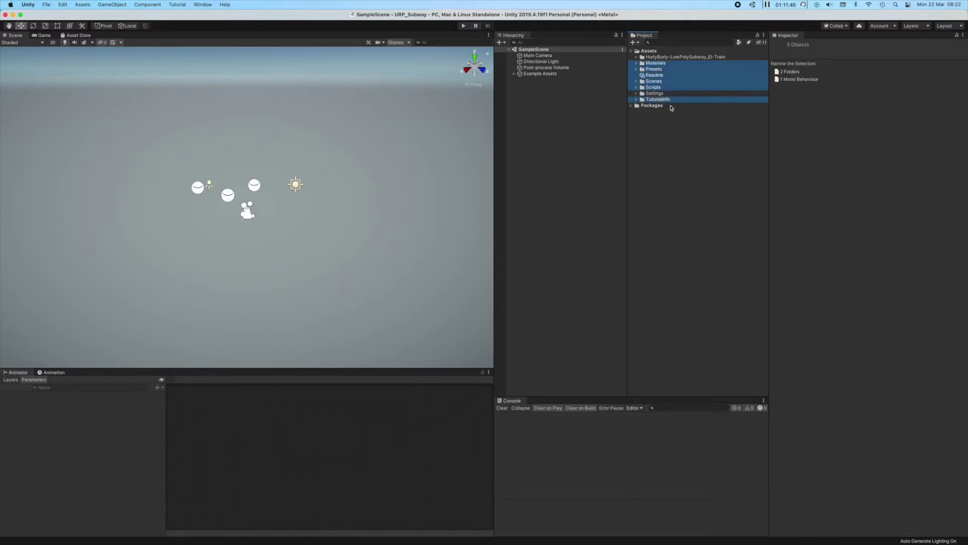
pyautogui.press('super+BackSpace')
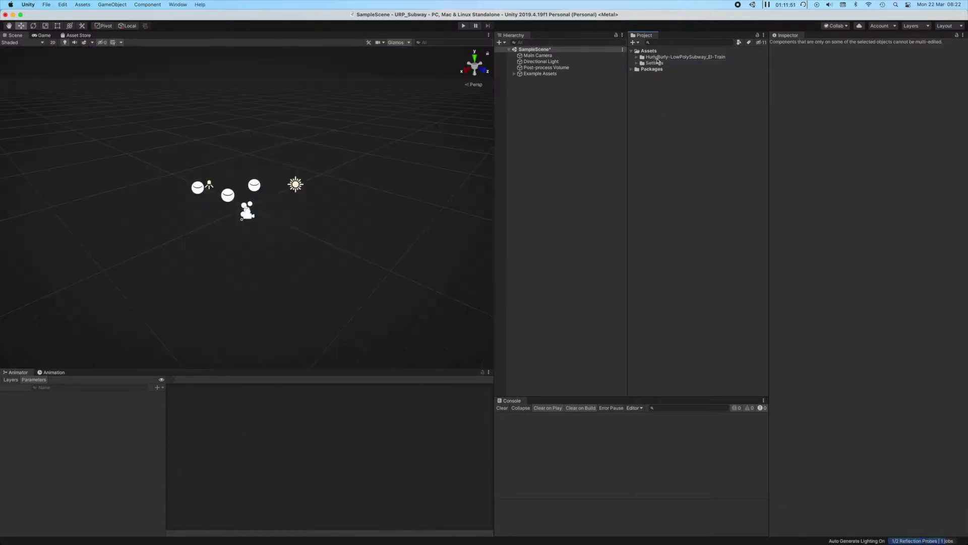
# - Open the Subway - Demo scene without saving the sample scene
pyautogui.click(637, 57)
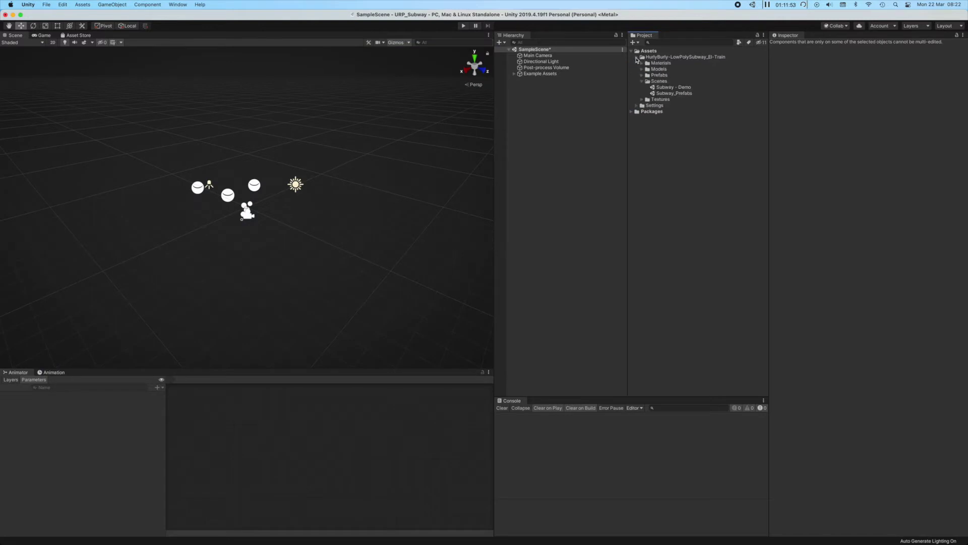
pyautogui.click(665, 87)
pyautogui.doubleClick(671, 90)
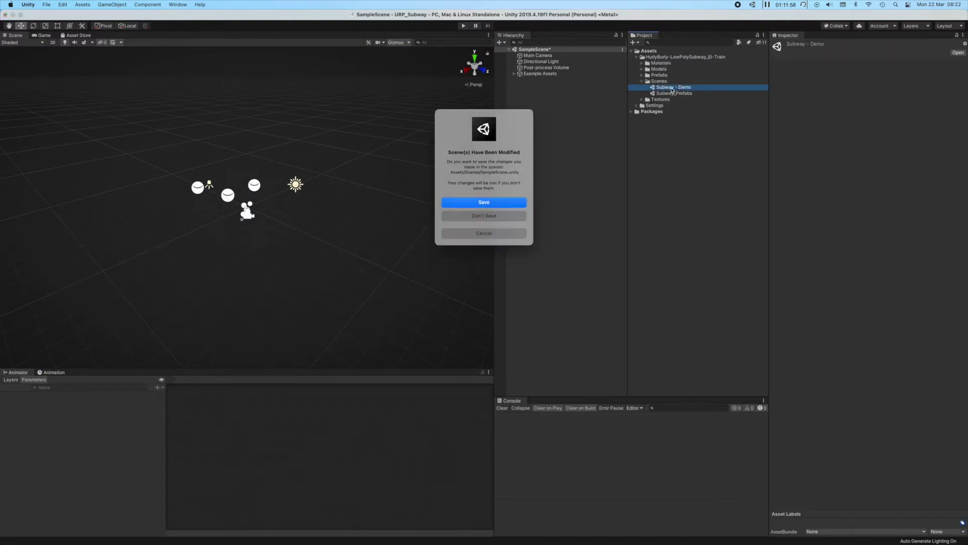
pyautogui.click(502, 221)
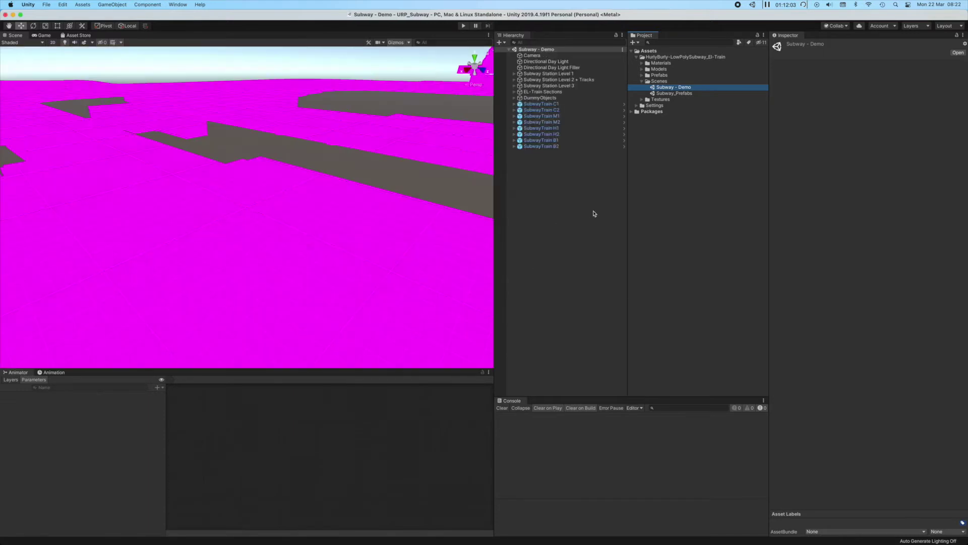
pyautogui.scroll(5, 281, 238)
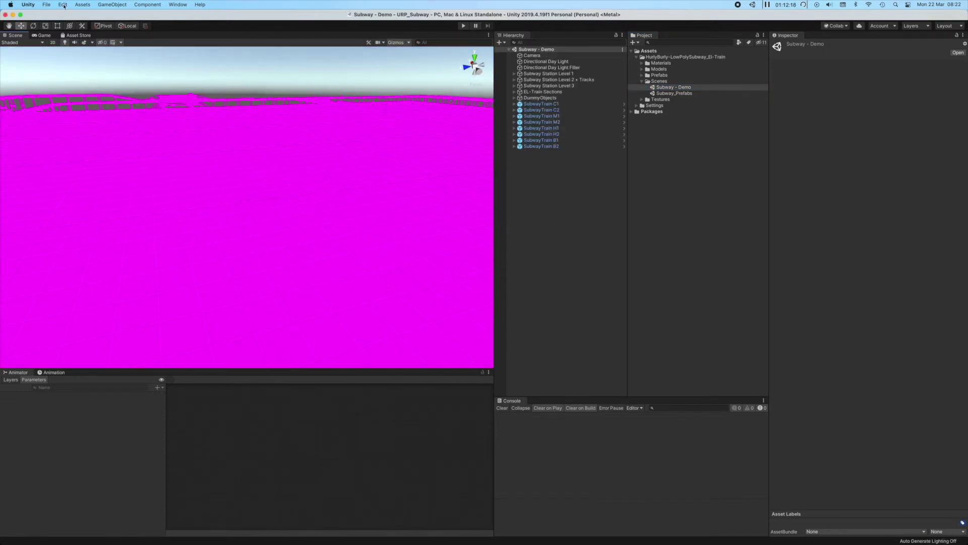
# - Upgrade all project materials to Universal RP materials and confirm the overwrite
pyautogui.click(63, 5)
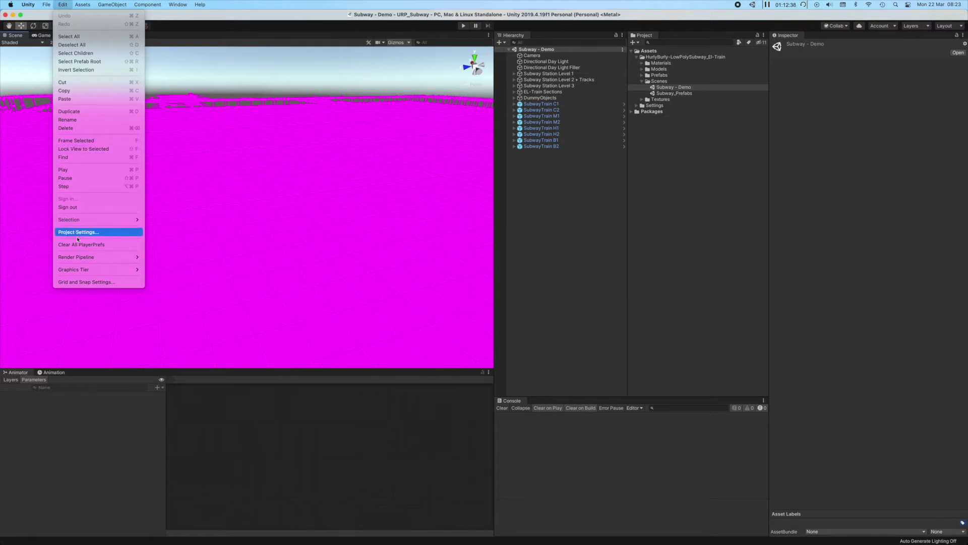
pyautogui.moveTo(86, 261)
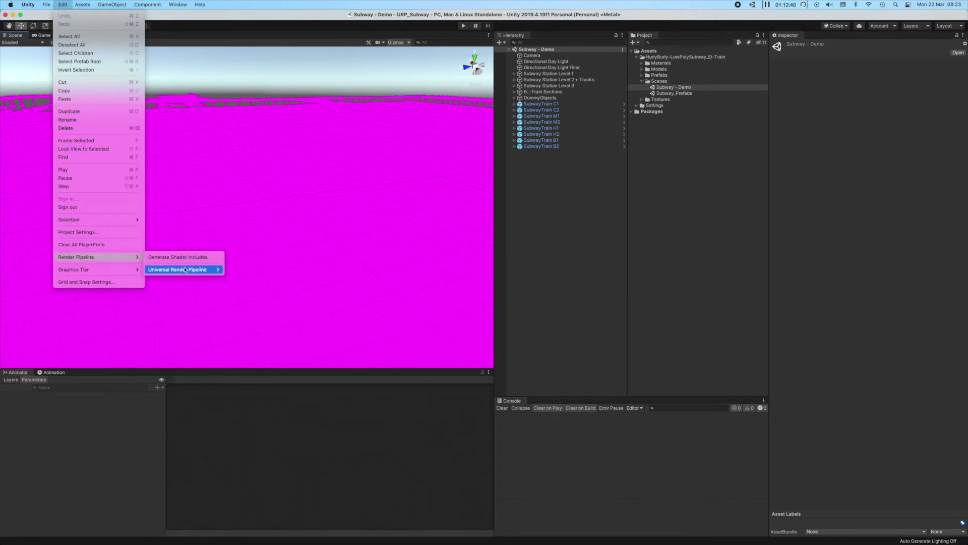
pyautogui.moveTo(187, 273)
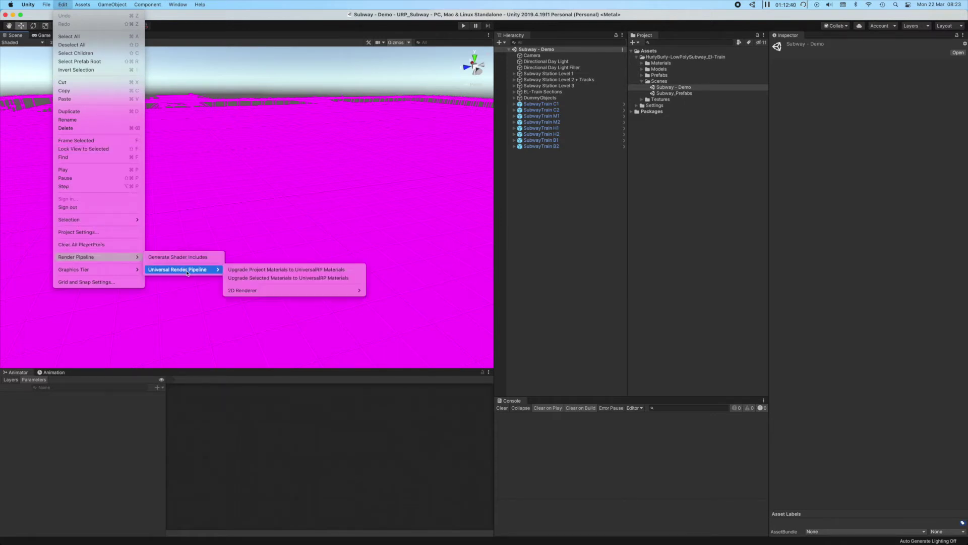
pyautogui.click(280, 271)
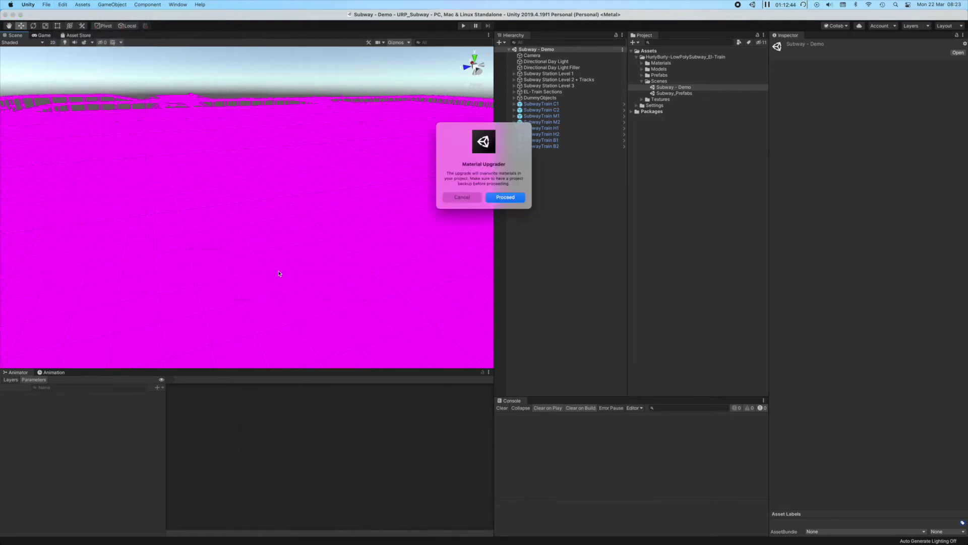
pyautogui.click(506, 198)
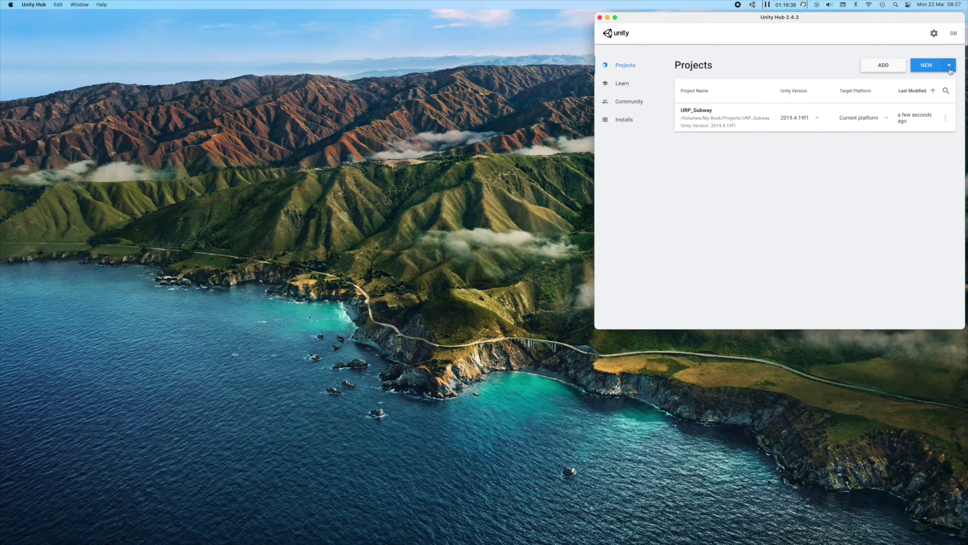
# - Create a Unity 2019.4.19f1 3D project named BuiltInRP_Subway
pyautogui.click(949, 66)
pyautogui.click(909, 103)
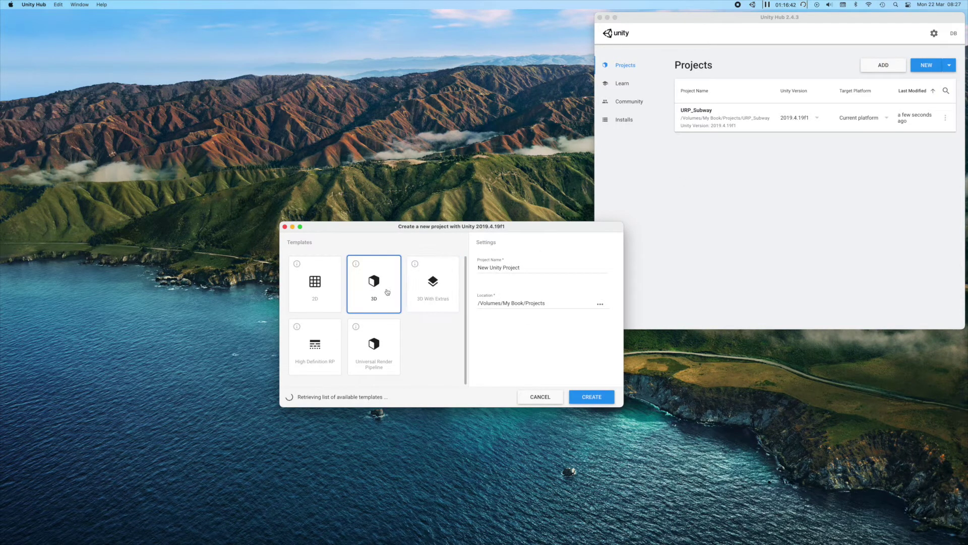
pyautogui.click(530, 265)
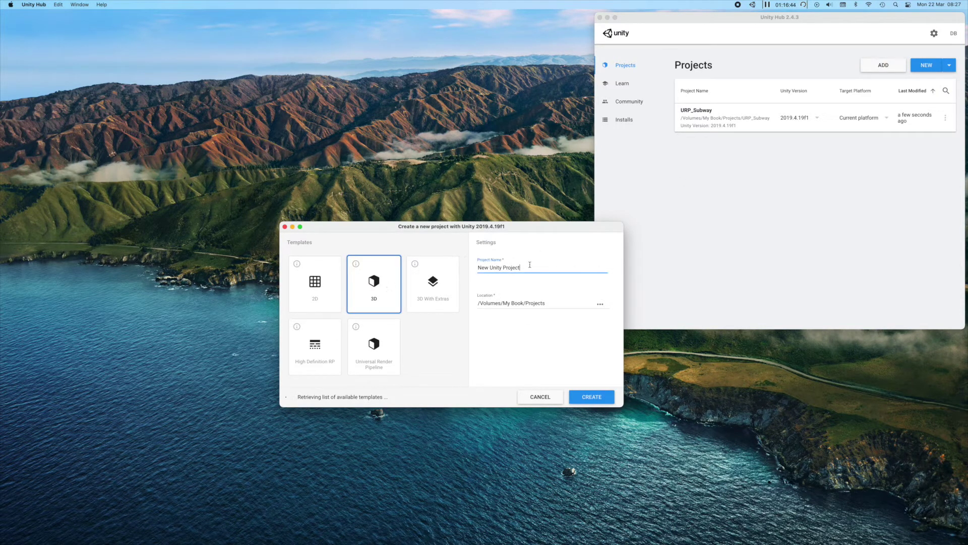
pyautogui.press('super+a')
pyautogui.write('BuiltInRP_Subway')
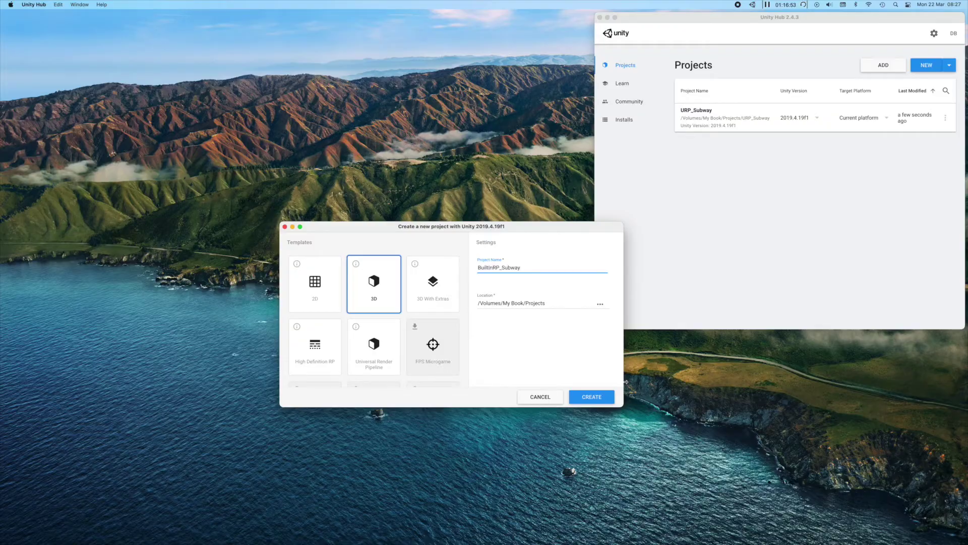
pyautogui.click(597, 399)
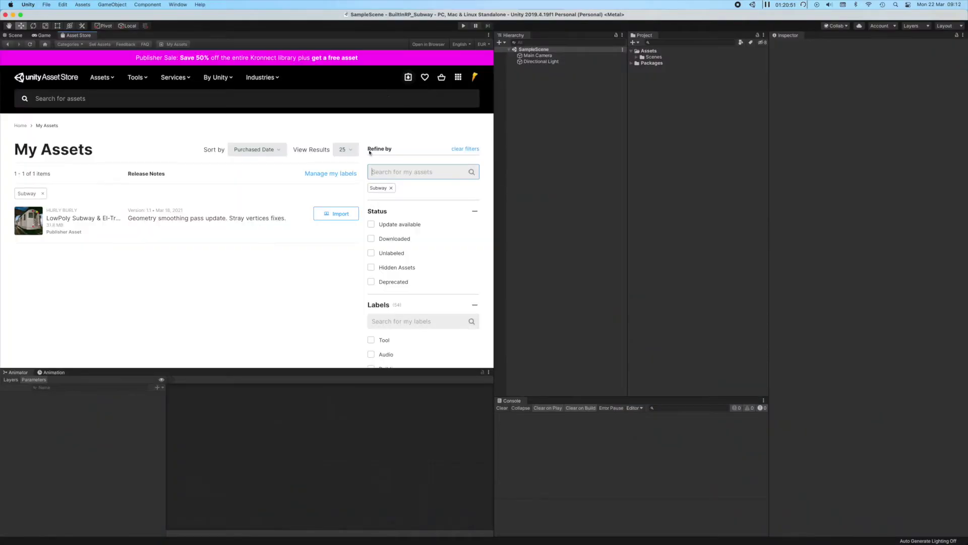
# - Import the LowPoly Subway package and open its Subway_Prefabs scene, viewing the layout from above
pyautogui.click(346, 215)
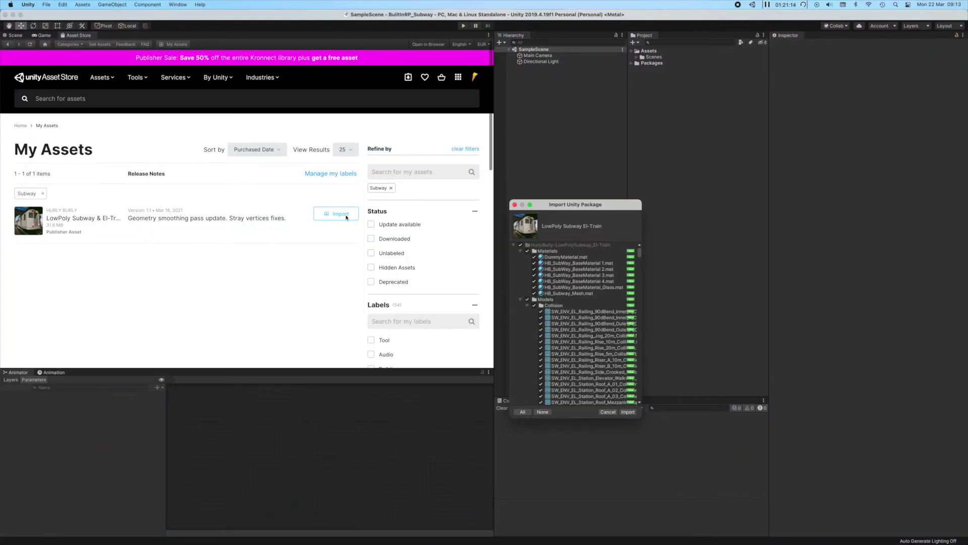
pyautogui.click(628, 411)
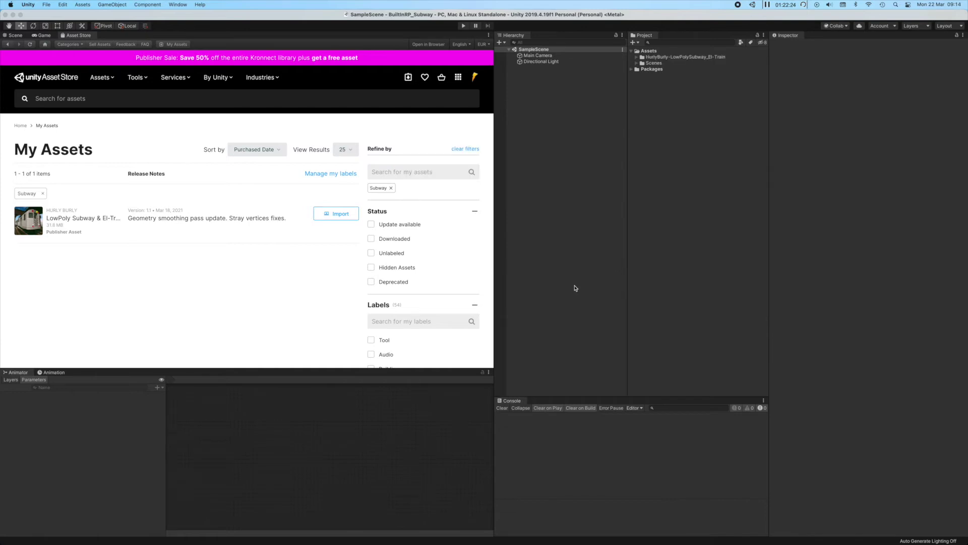
pyautogui.click(636, 57)
pyautogui.click(641, 82)
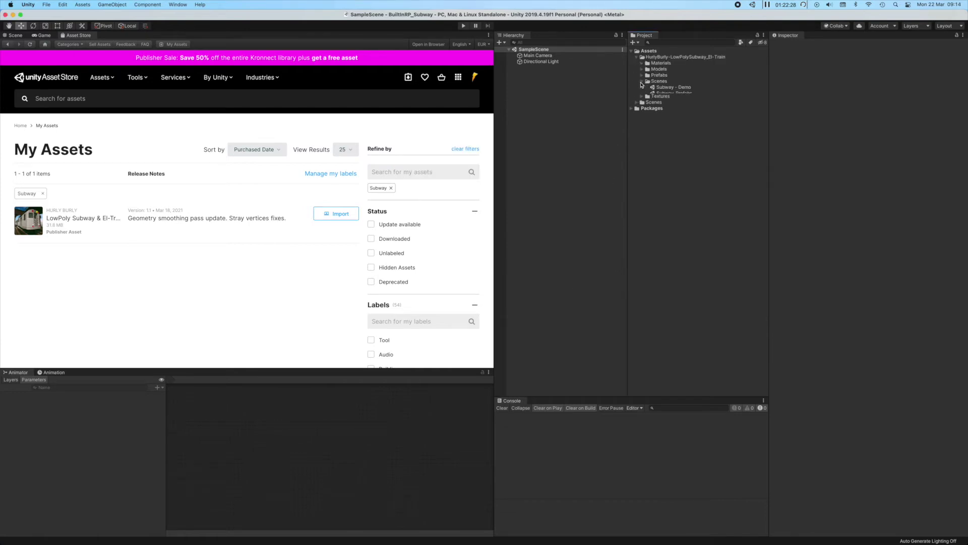
pyautogui.doubleClick(674, 93)
pyautogui.moveTo(199, 139); pyautogui.dragTo(453, 151, button='right')
pyautogui.scroll(-10, 522, 150)
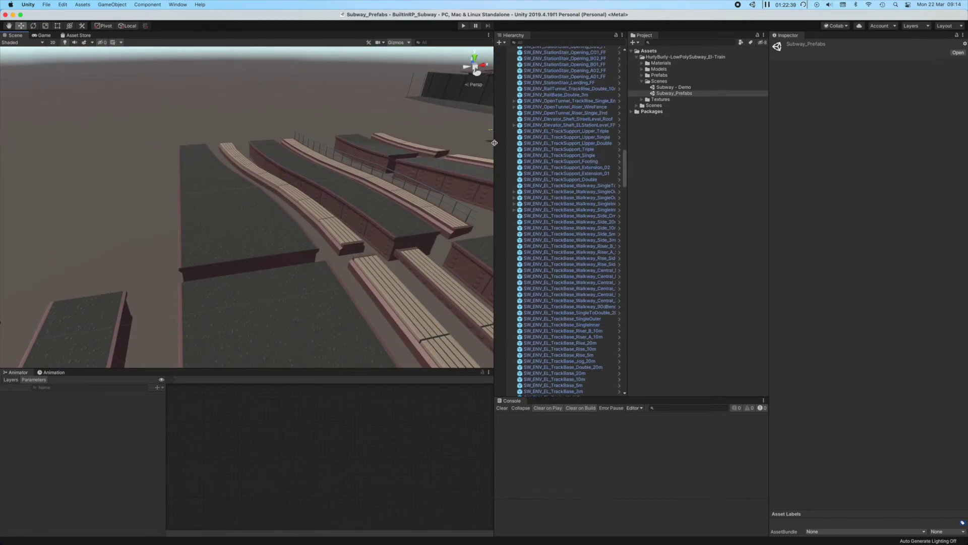
pyautogui.scroll(10, 522, 149)
pyautogui.scroll(-10, 423, 151)
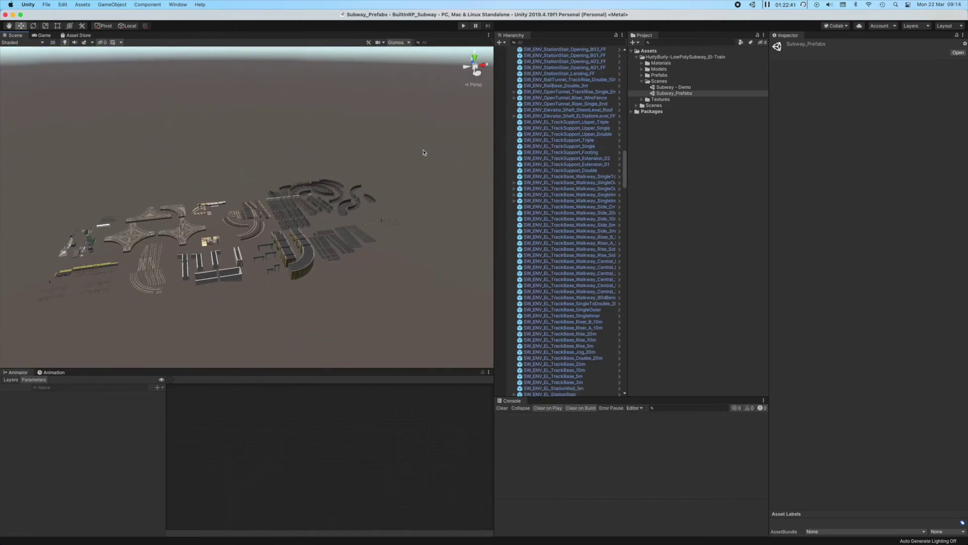
pyautogui.keyDown('alt'); pyautogui.moveTo(424, 151); pyautogui.dragTo(429, 237); pyautogui.keyUp('alt')
pyautogui.scroll(3, 303, 202)
pyautogui.scroll(10, 555, 152)
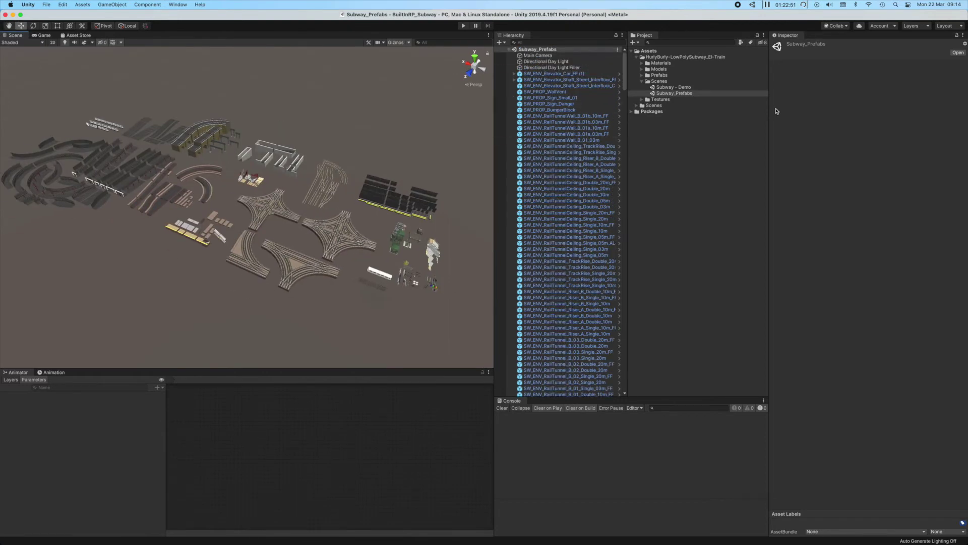
# - Delete the project's original top-level Scenes folder
pyautogui.click(637, 57)
pyautogui.click(666, 64)
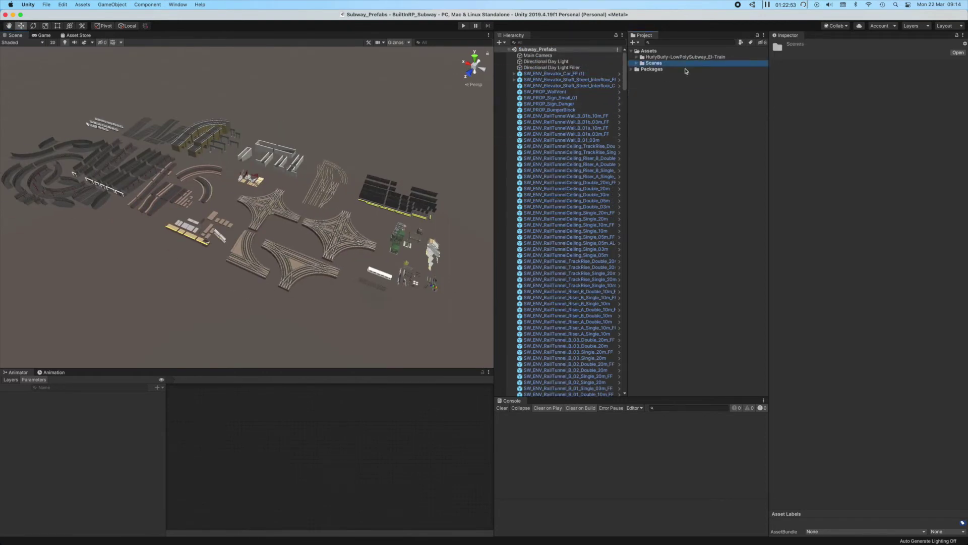
pyautogui.press('super+BackSpace')
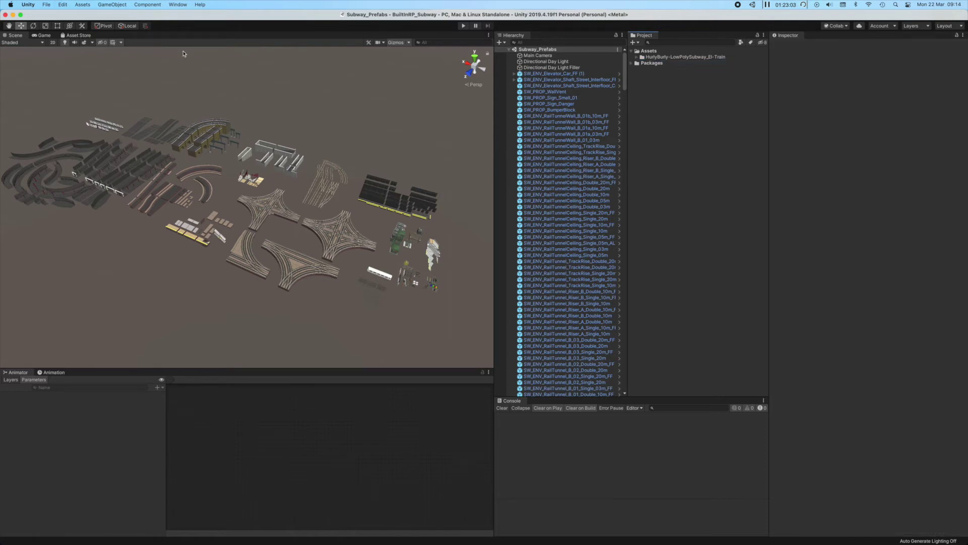
# - Install the Universal RP 7.5.3 package through the Package Manager
pyautogui.click(177, 5)
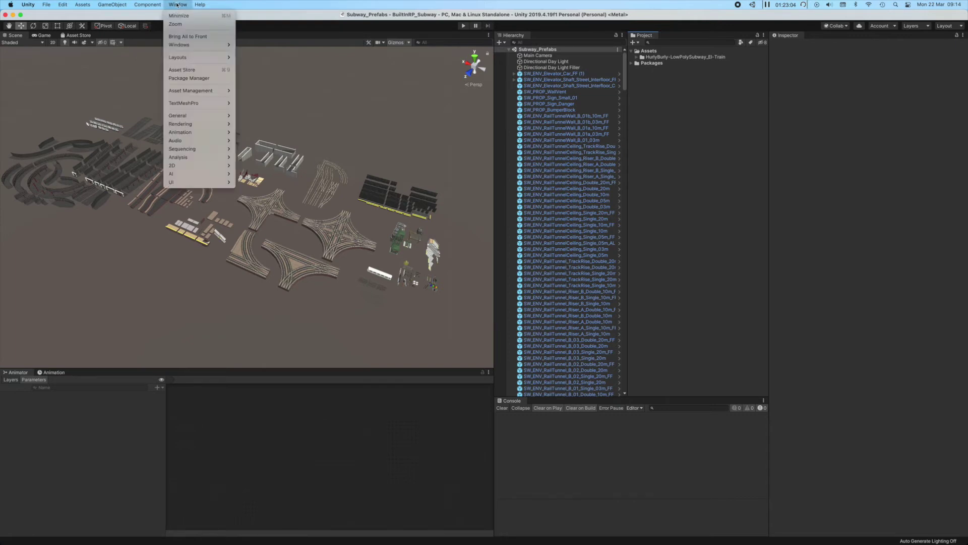
pyautogui.click(195, 79)
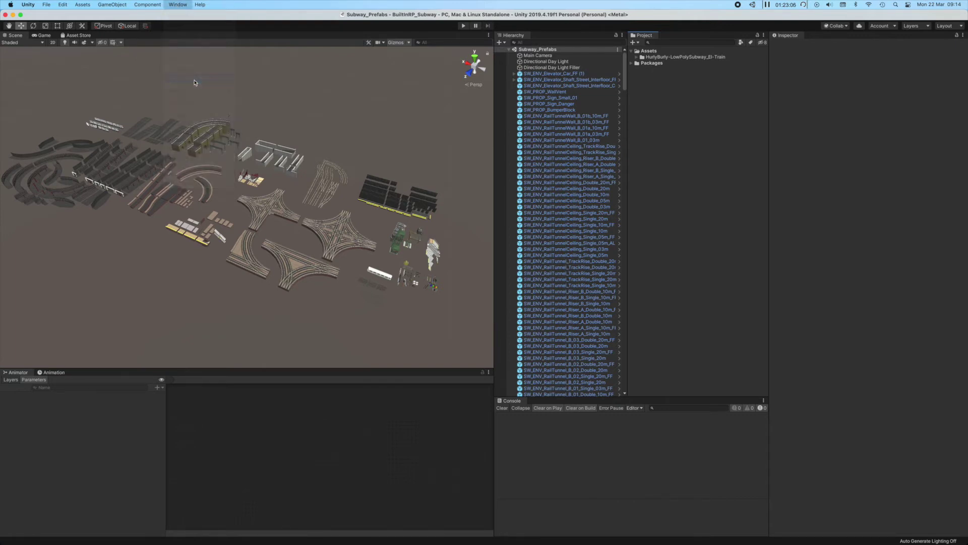
pyautogui.moveTo(163, 14); pyautogui.dragTo(183, 25)
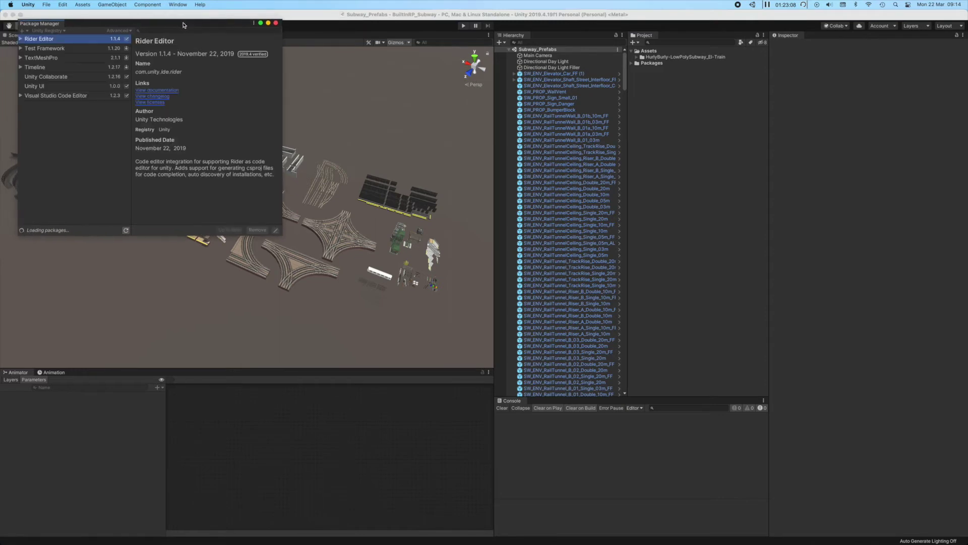
pyautogui.moveTo(283, 228); pyautogui.dragTo(403, 323)
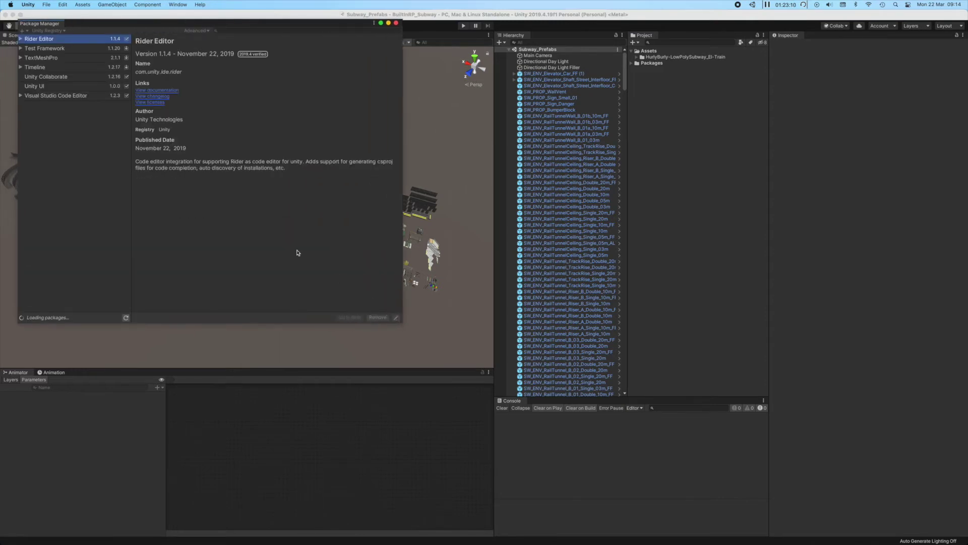
pyautogui.scroll(-10, 123, 262)
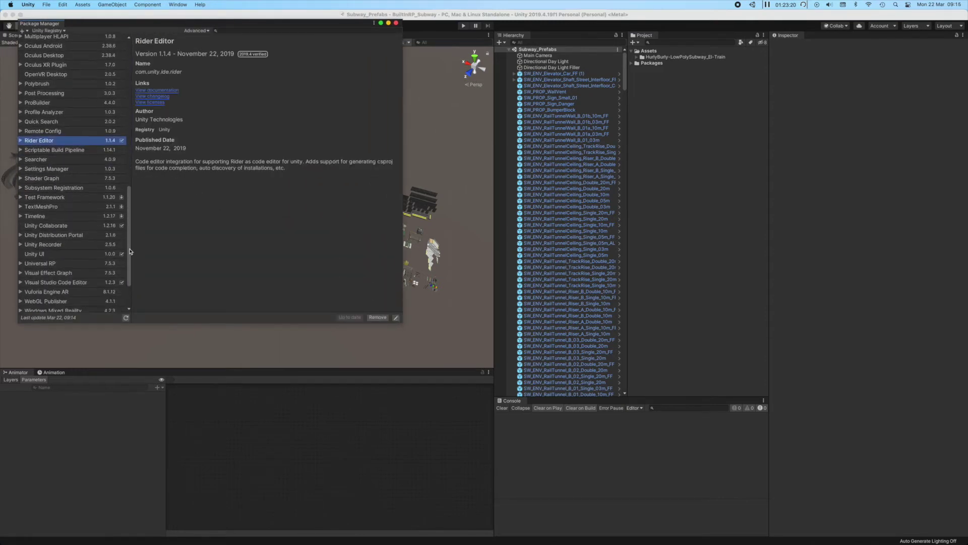
pyautogui.click(47, 229)
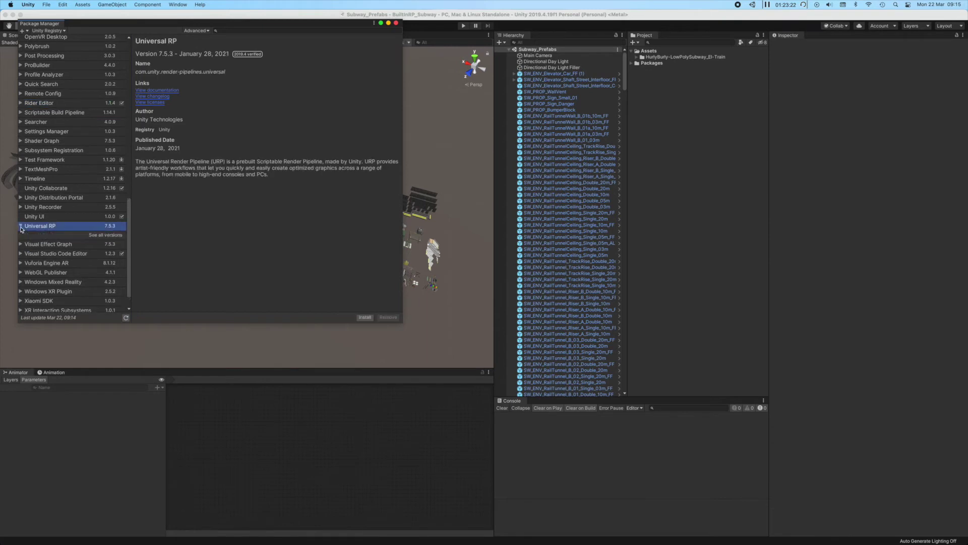
pyautogui.click(365, 317)
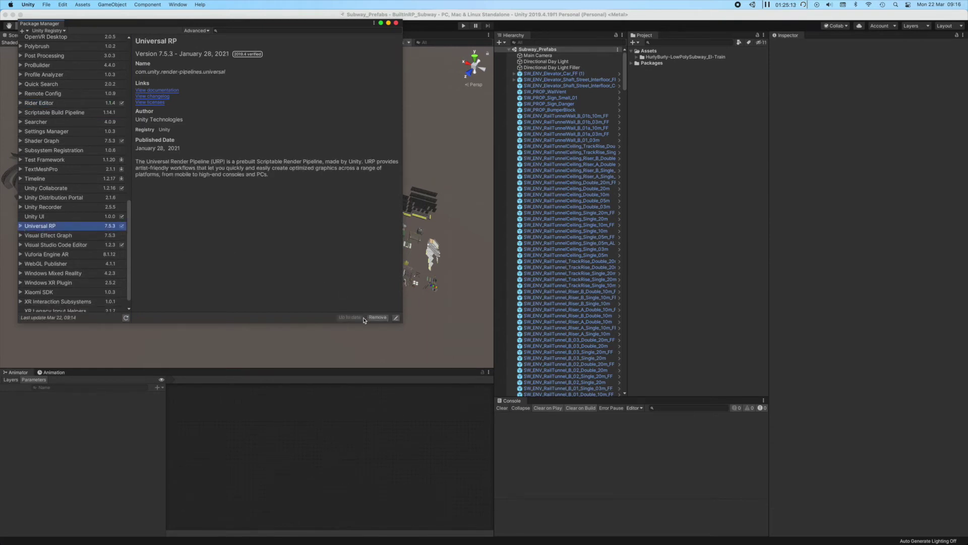
pyautogui.click(396, 22)
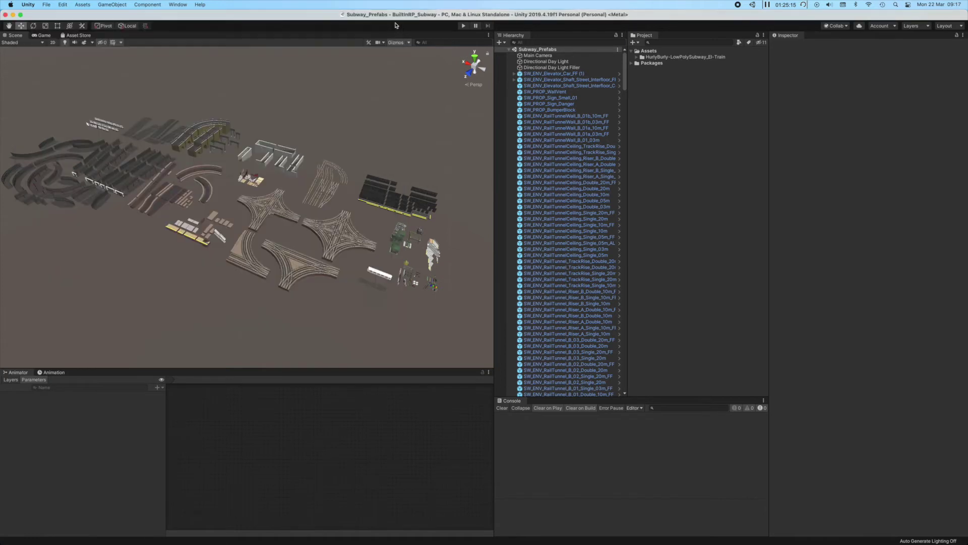
# - Browse the installed Universal RP package in the Project panel's Packages list
pyautogui.click(632, 63)
pyautogui.click(637, 124)
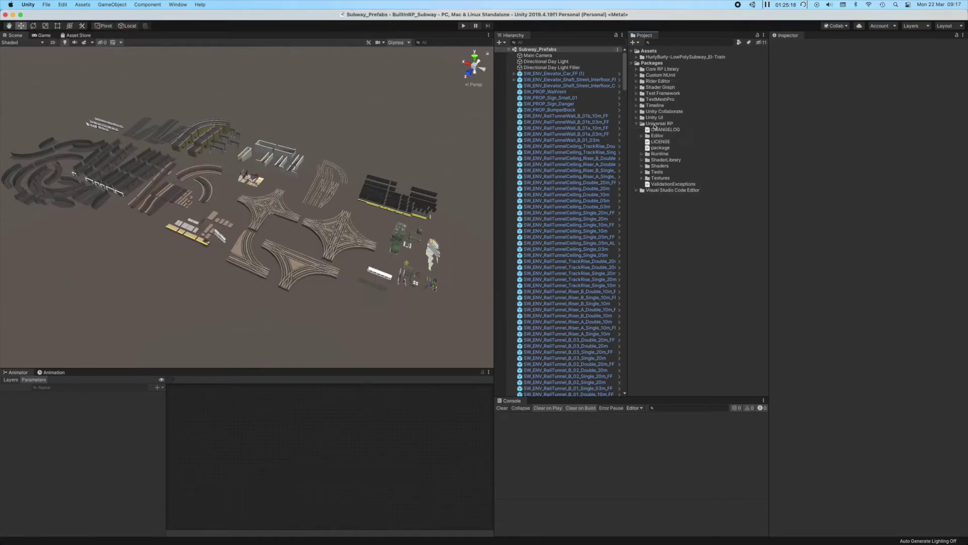
pyautogui.click(636, 125)
pyautogui.click(690, 125)
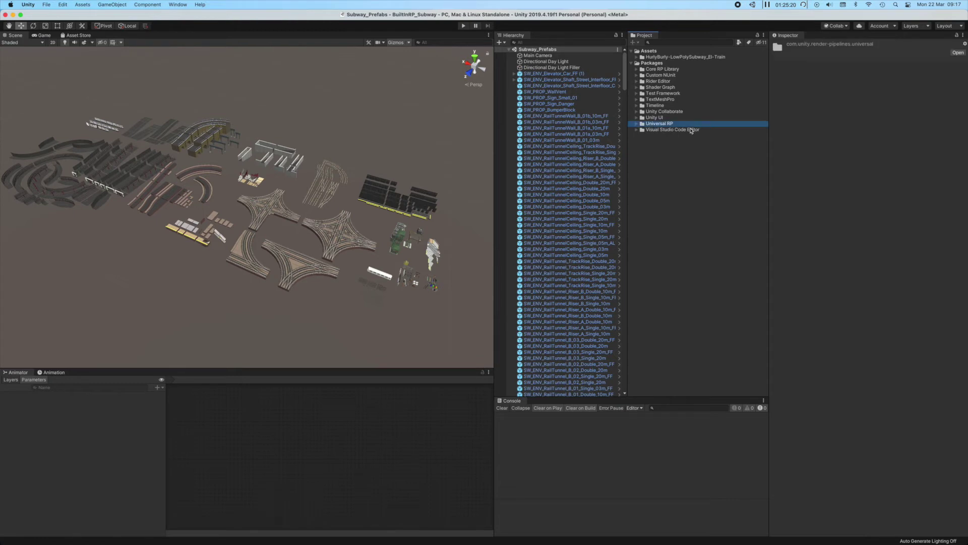
pyautogui.click(632, 64)
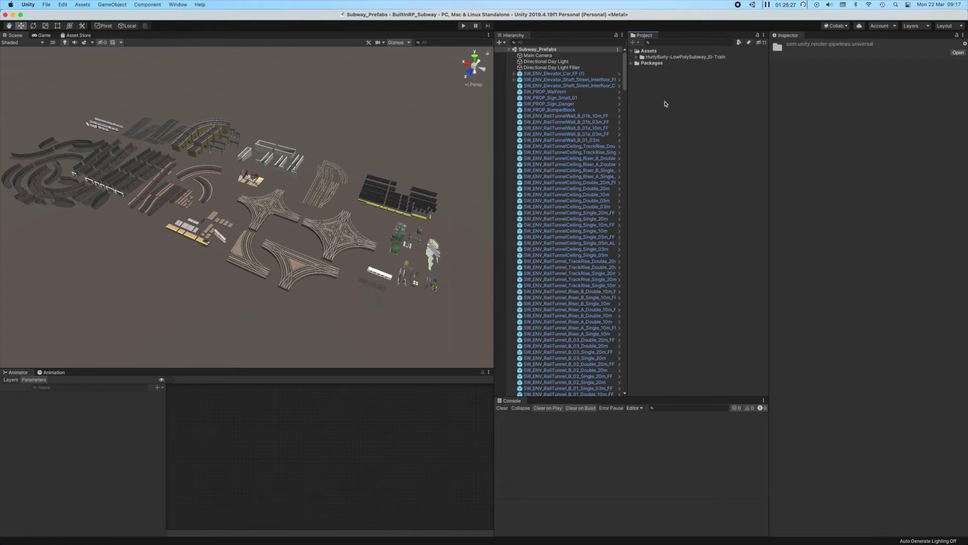
# - Create a Pipeline Asset (Forward Renderer) in Assets, keeping its default name
pyautogui.rightClick(671, 117)
pyautogui.moveTo(695, 123)
pyautogui.moveTo(796, 241)
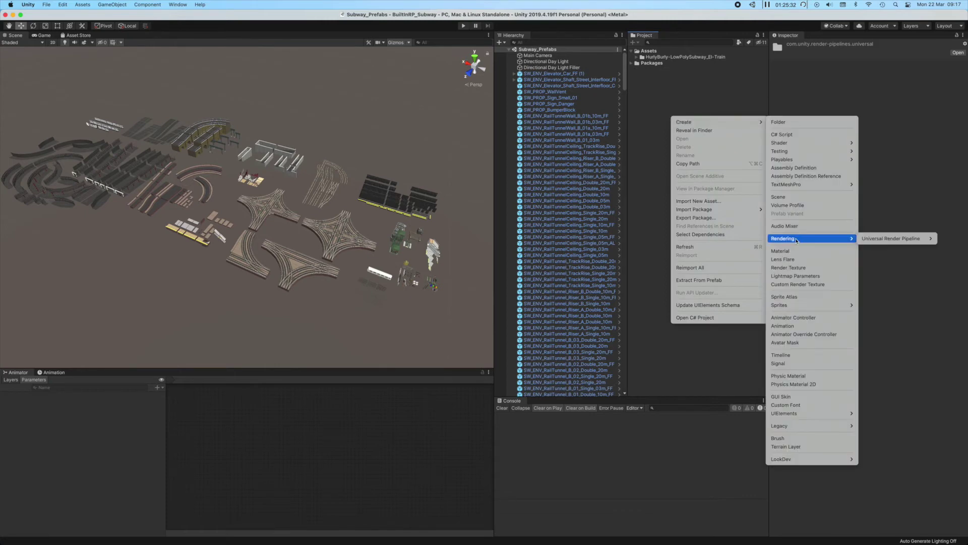
pyautogui.moveTo(882, 241)
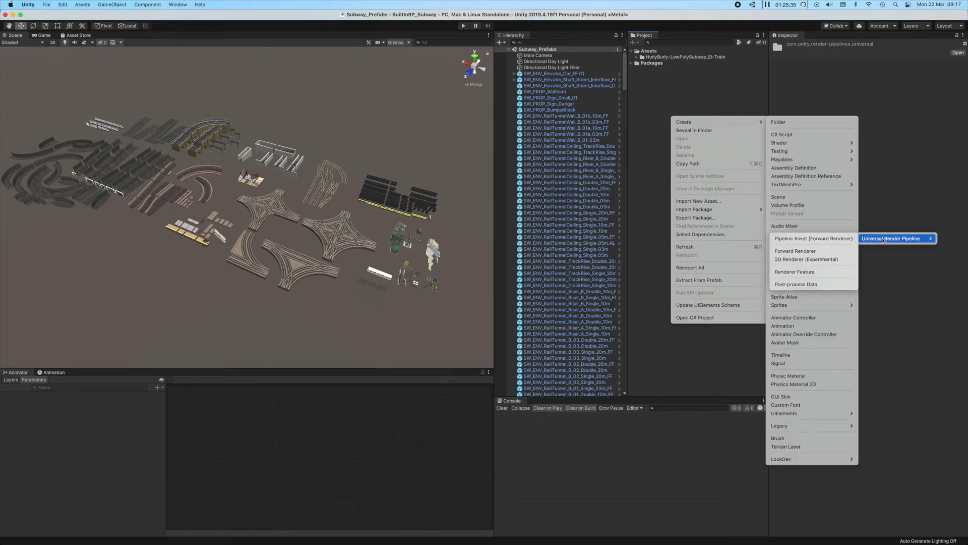
pyautogui.click(827, 238)
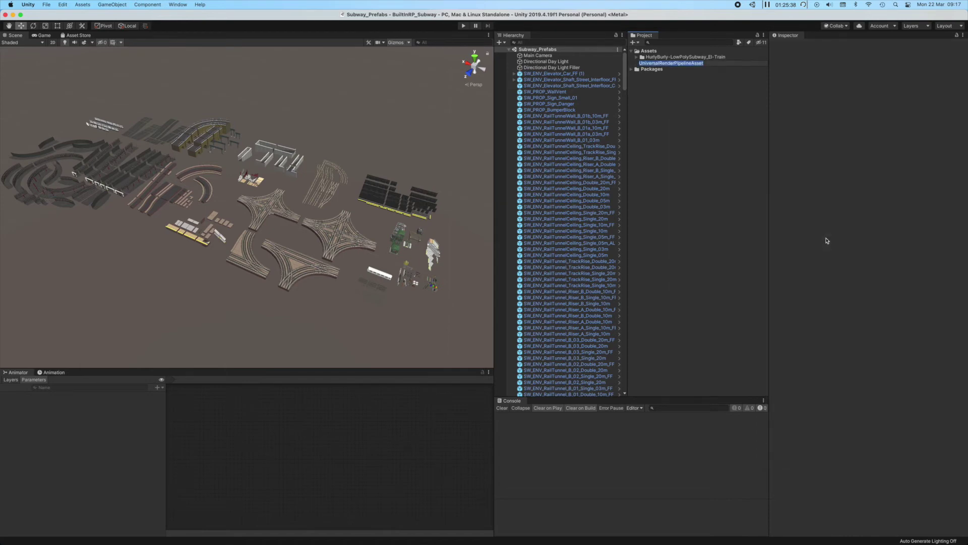
pyautogui.press('Return')
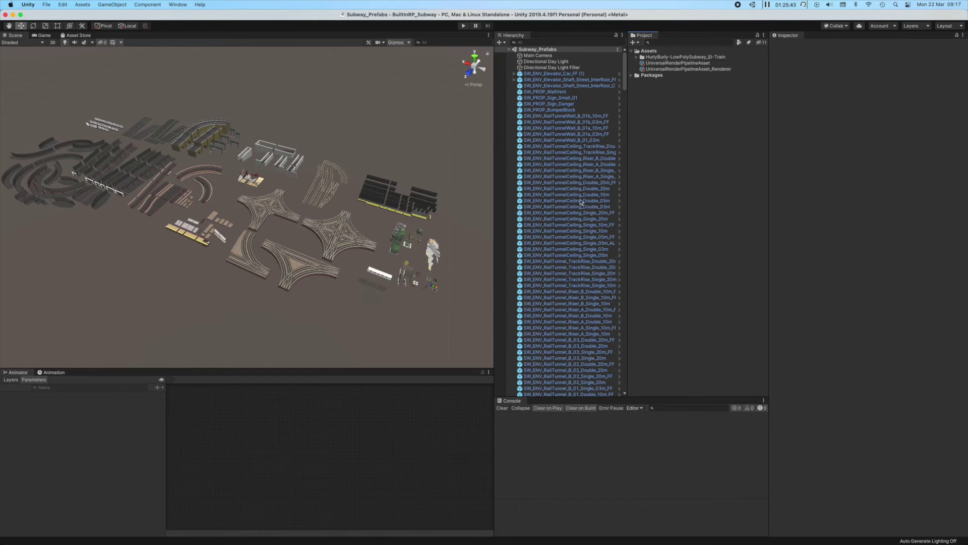
# - Set UniversalRenderPipelineAsset as the Scriptable Render Pipeline in the Graphics project settings
pyautogui.click(63, 5)
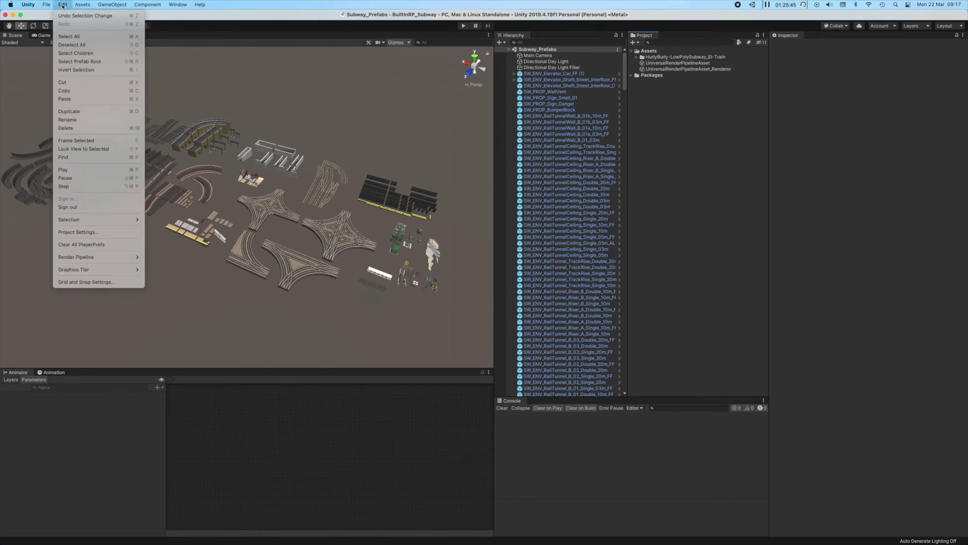
pyautogui.click(87, 233)
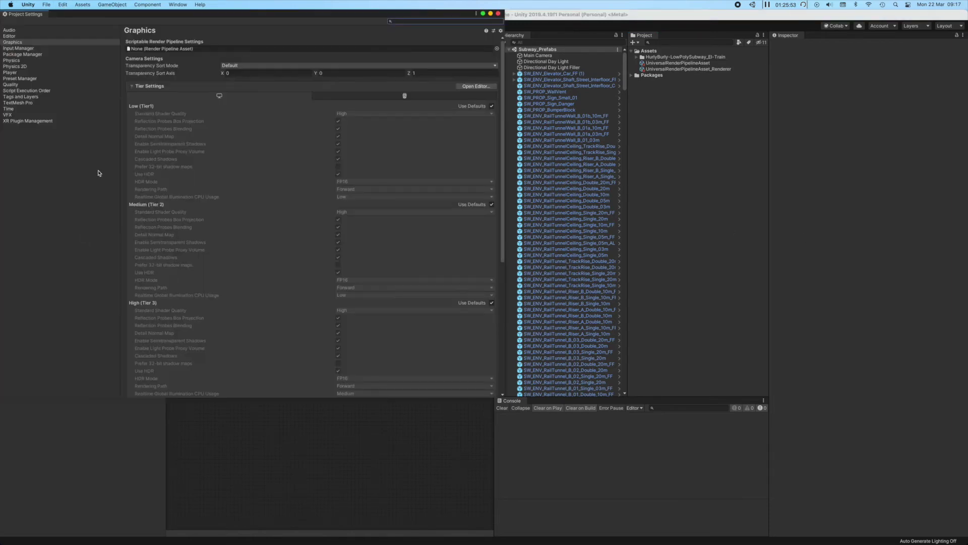
pyautogui.click(18, 43)
pyautogui.click(497, 49)
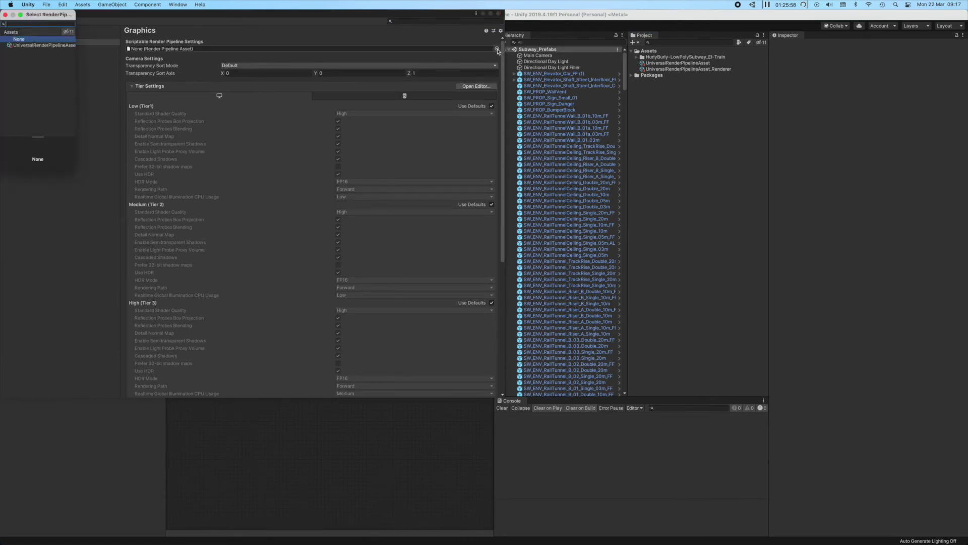
pyautogui.moveTo(71, 163); pyautogui.dragTo(137, 171)
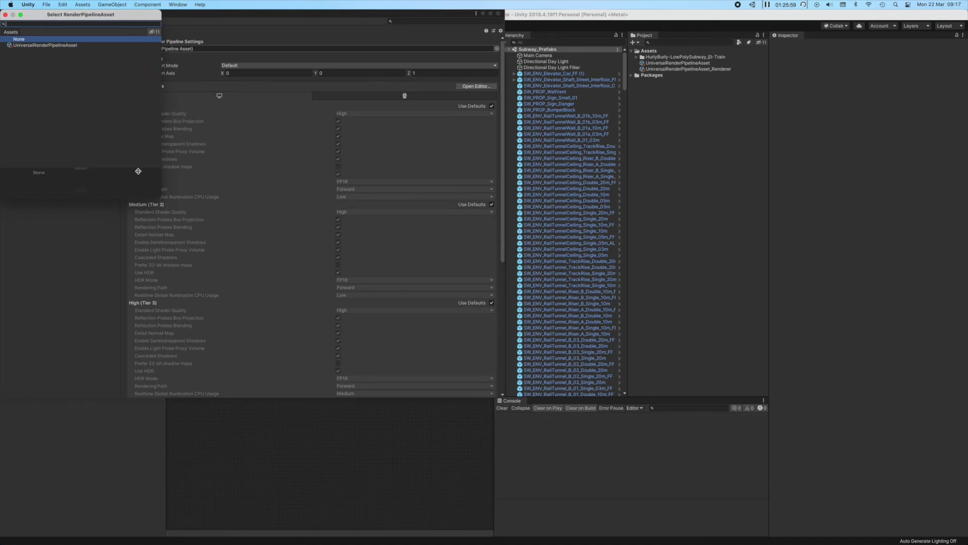
pyautogui.doubleClick(56, 45)
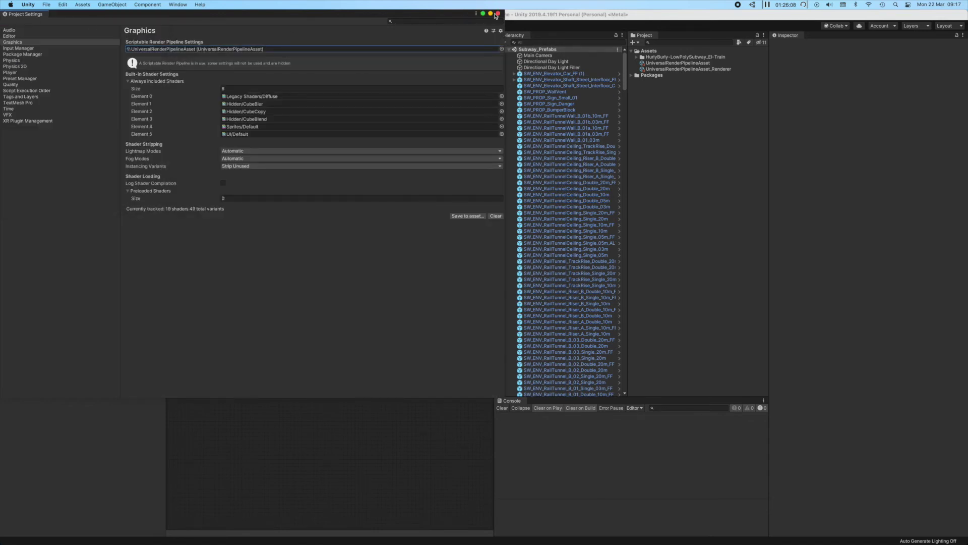
pyautogui.click(499, 14)
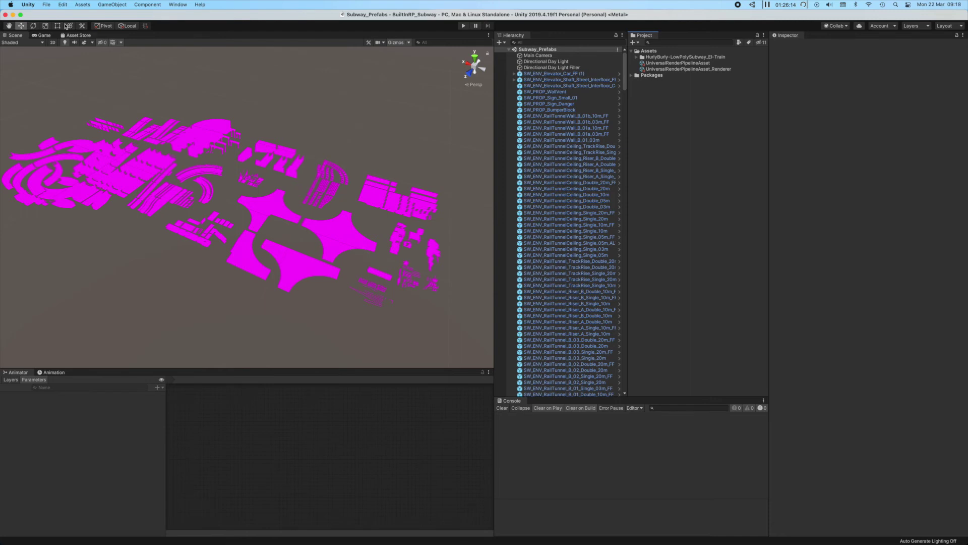
# - Upgrade the project materials to UniversalRP materials, then view the textured subway pieces
pyautogui.click(63, 5)
pyautogui.moveTo(100, 257)
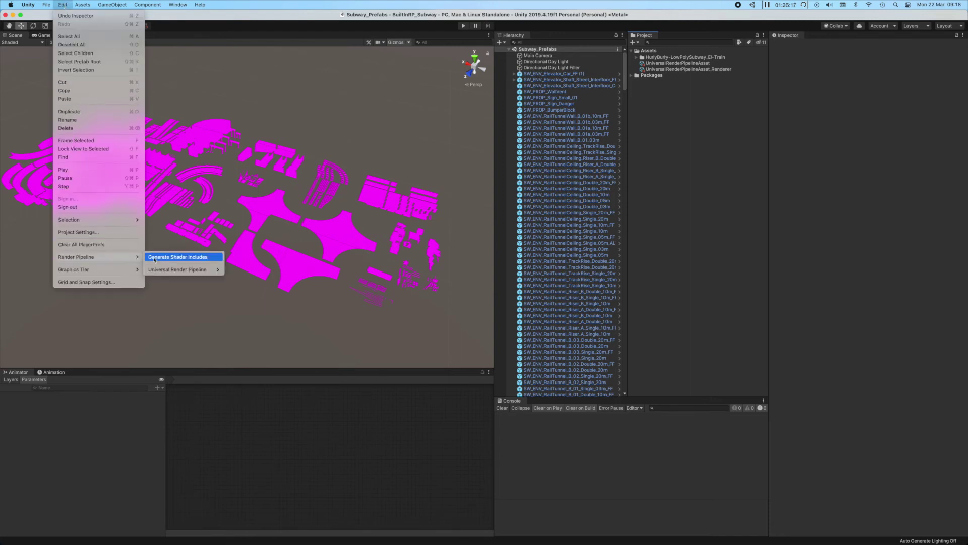
pyautogui.moveTo(172, 273)
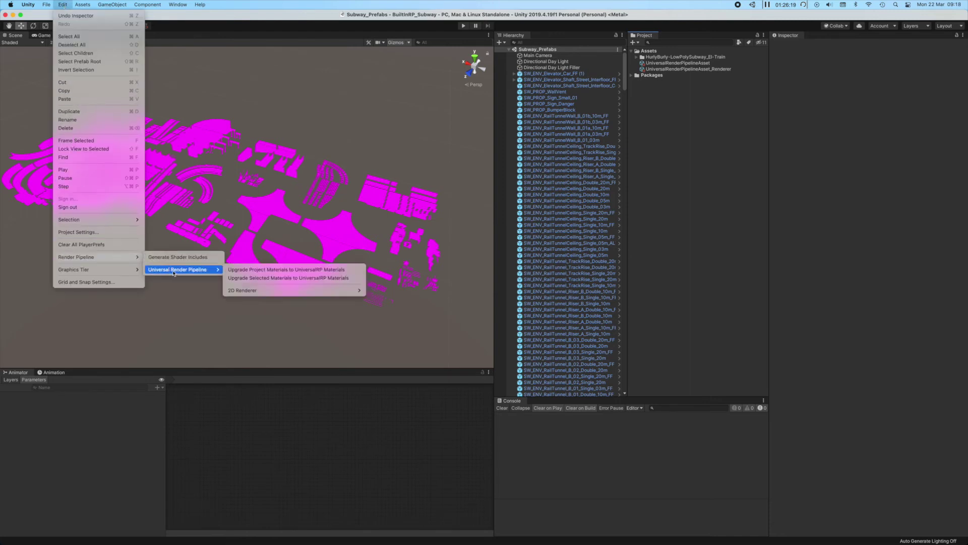
pyautogui.click(260, 270)
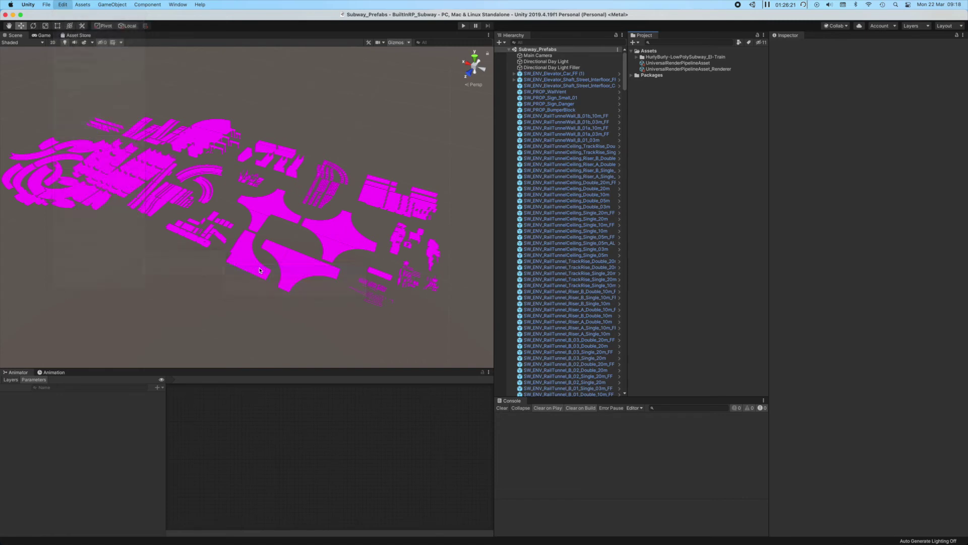
pyautogui.click(505, 198)
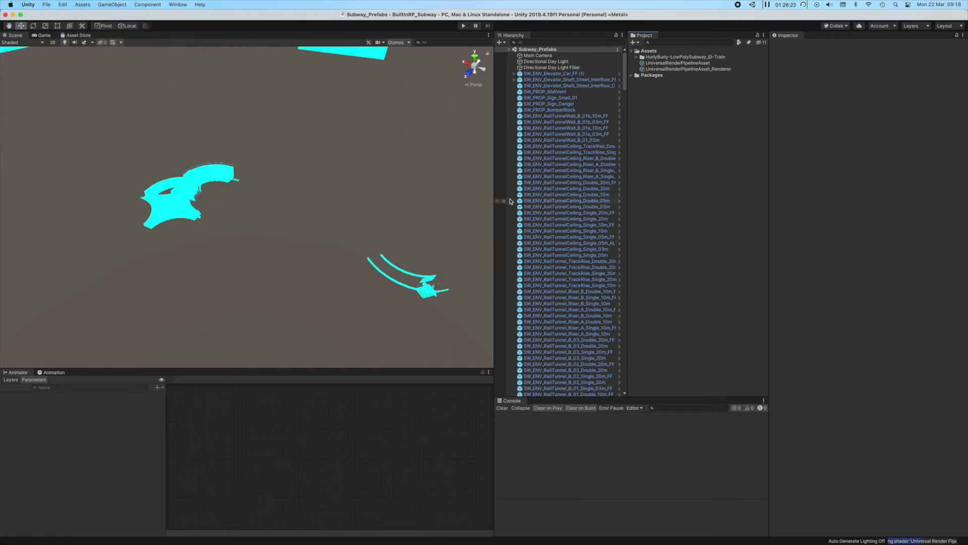
pyautogui.keyDown('alt'); pyautogui.moveTo(222, 166); pyautogui.dragTo(336, 236); pyautogui.keyUp('alt')
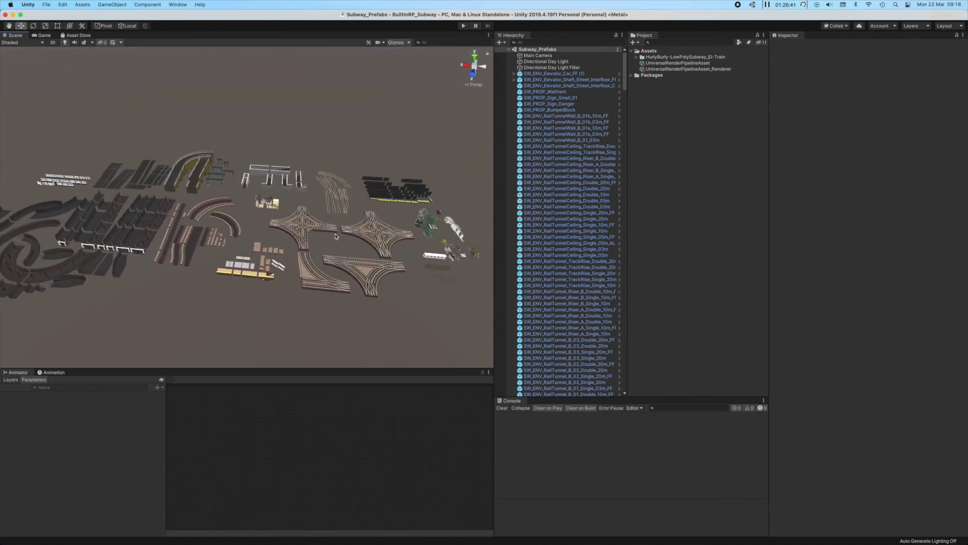
# - Expand and collapse UniversalRenderPipelineAsset's General, Quality, Lighting, Shadows, Post-processing and Advanced sections
pyautogui.click(671, 63)
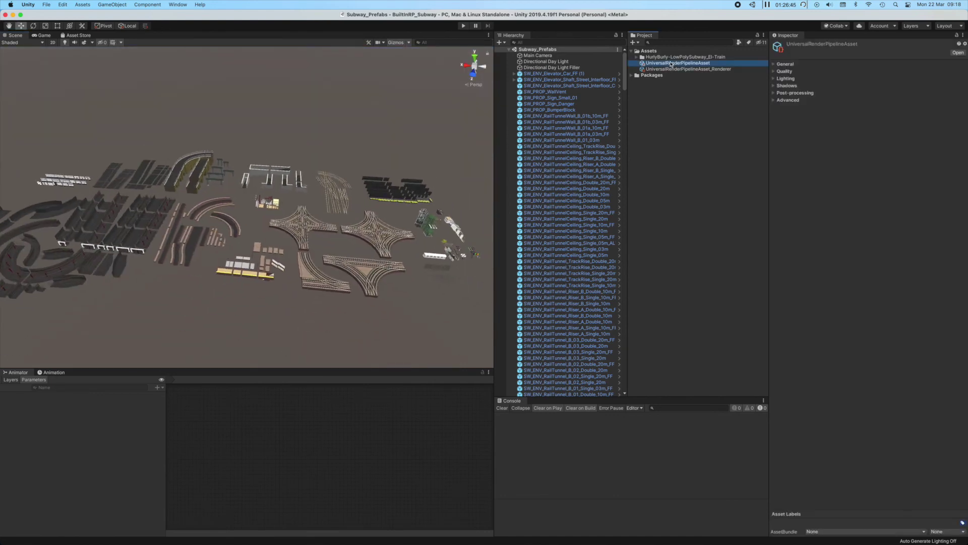
pyautogui.click(776, 65)
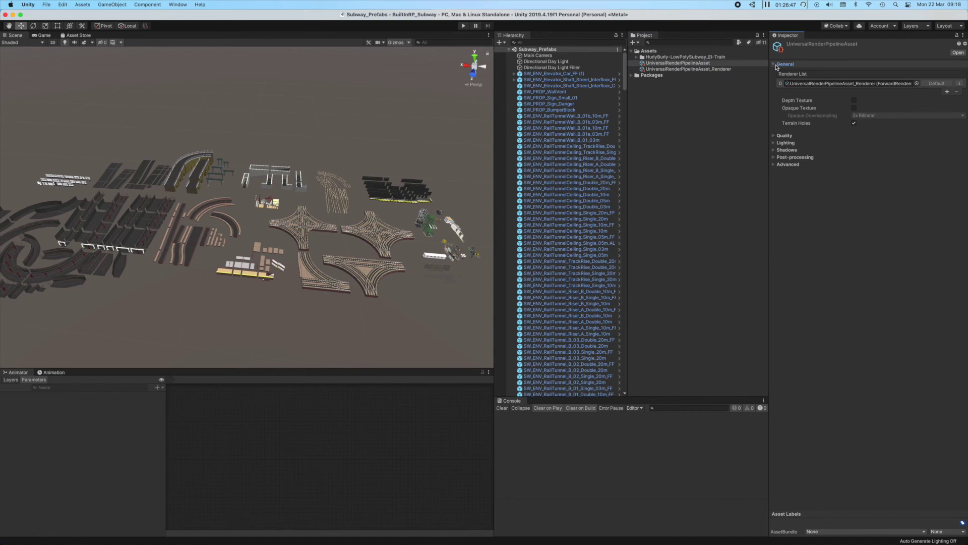
pyautogui.click(776, 66)
pyautogui.click(775, 71)
pyautogui.click(776, 72)
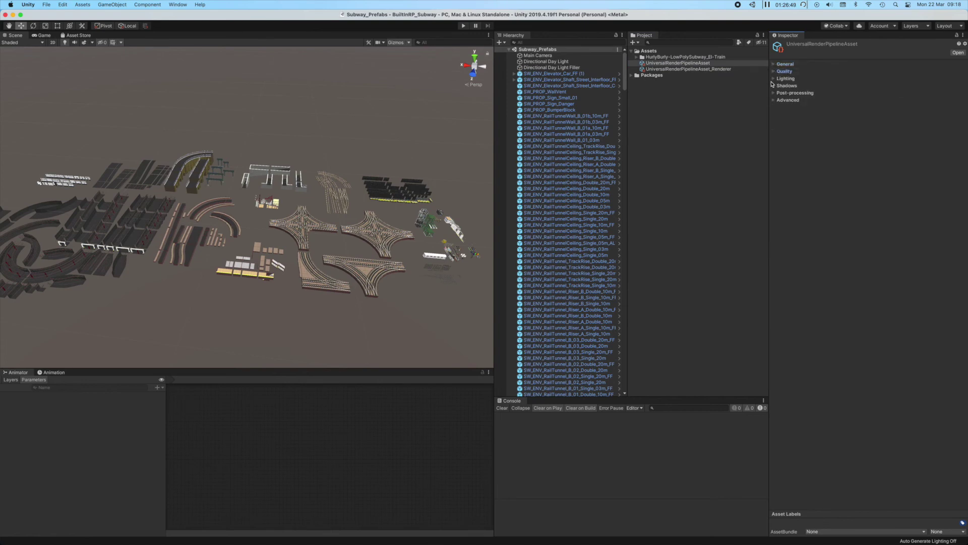
pyautogui.click(772, 79)
pyautogui.click(772, 79)
pyautogui.click(774, 86)
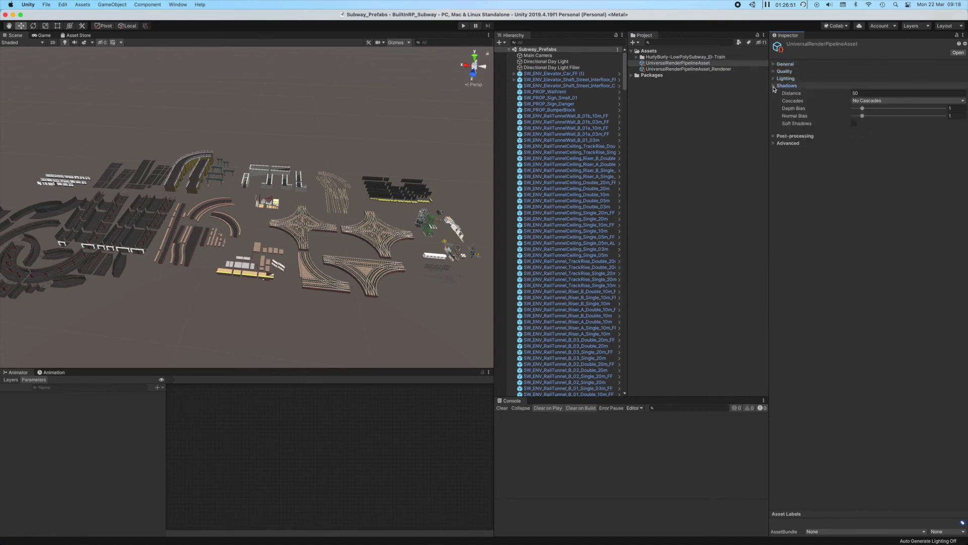
pyautogui.click(774, 85)
pyautogui.click(774, 93)
pyautogui.click(773, 92)
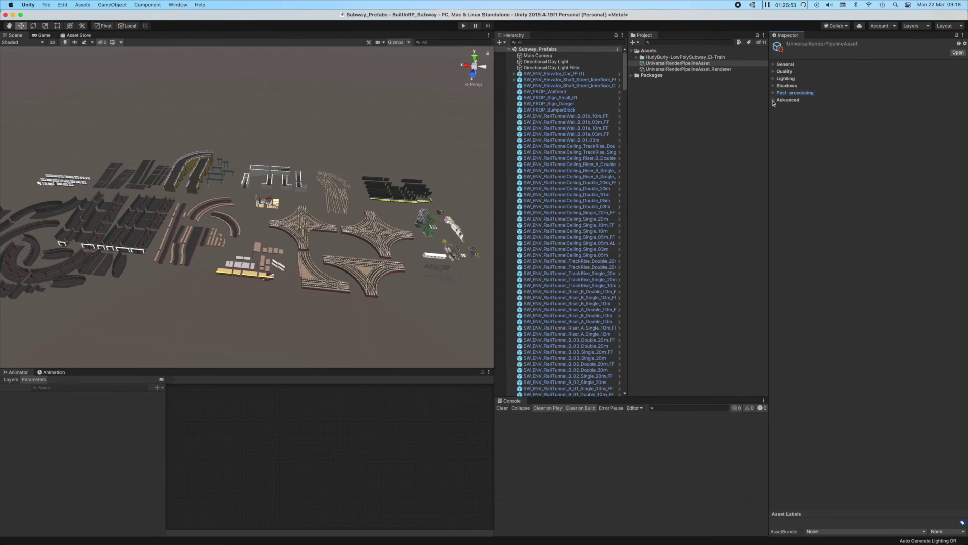
pyautogui.click(774, 101)
pyautogui.click(773, 100)
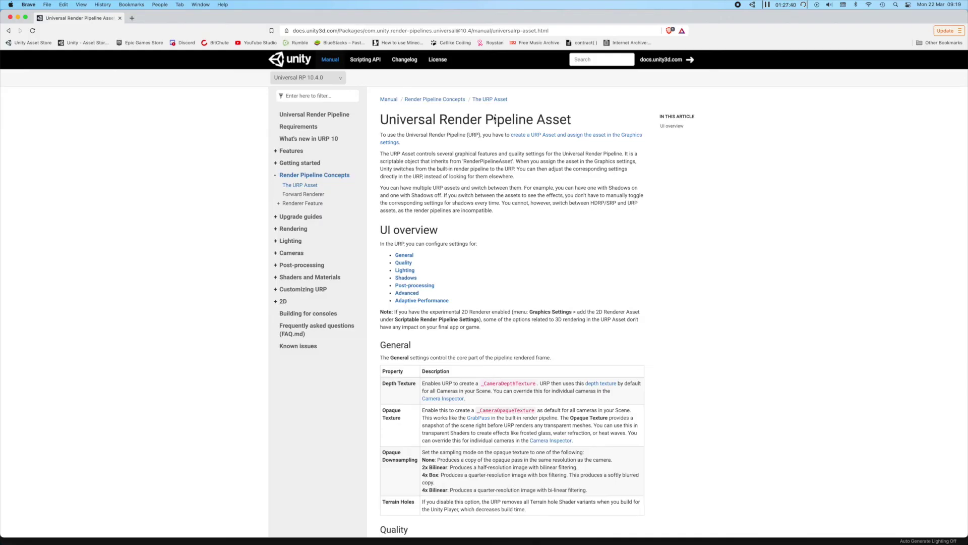
pyautogui.scroll(-3, 743, 226)
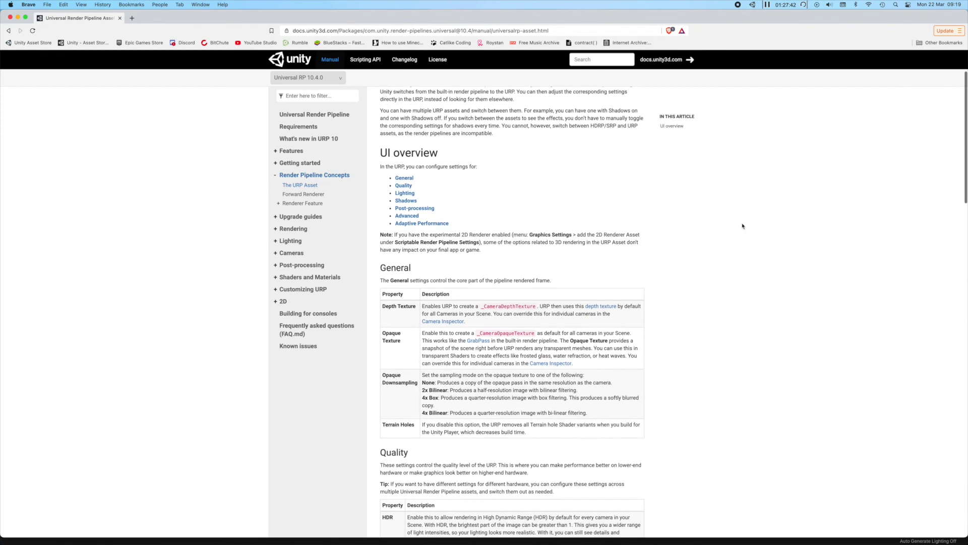
pyautogui.scroll(-9, 742, 226)
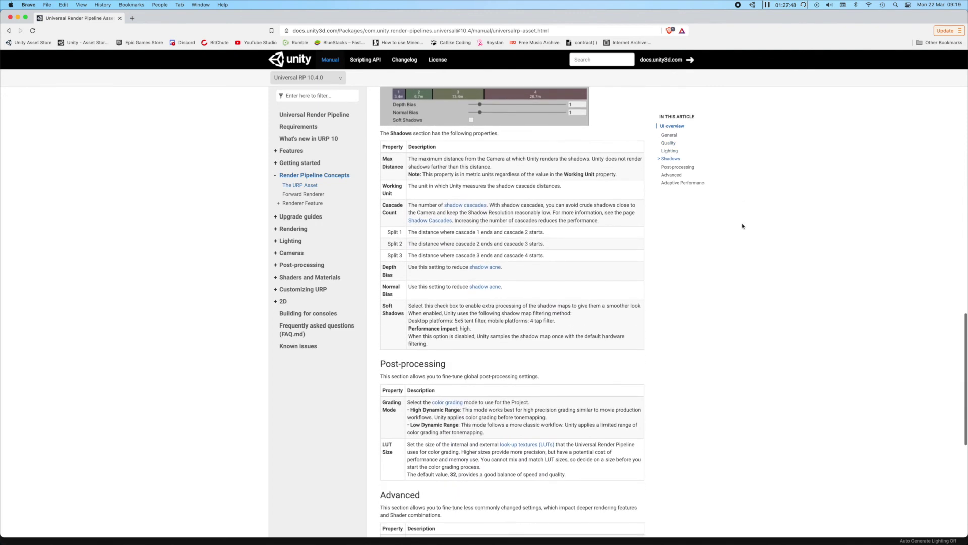
pyautogui.scroll(-13, 742, 226)
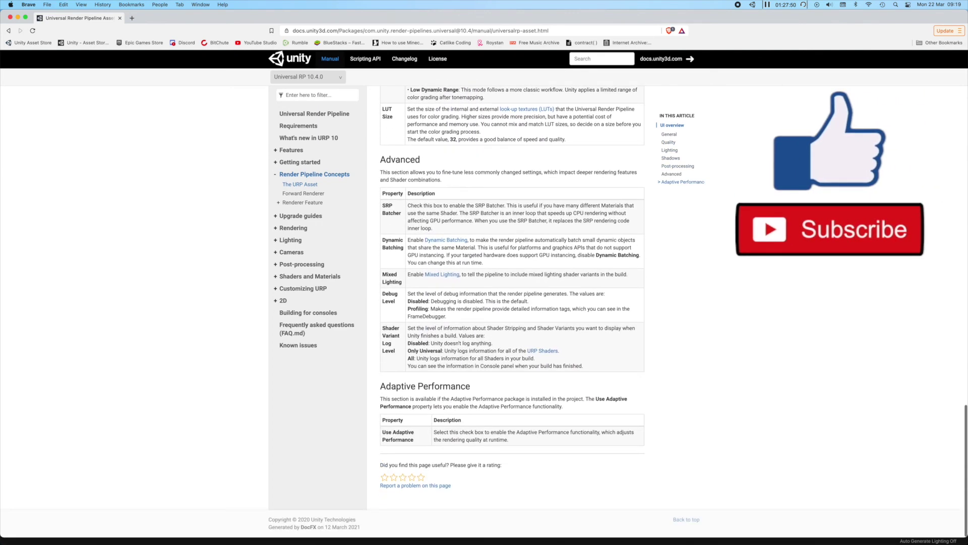
pyautogui.press('Home')
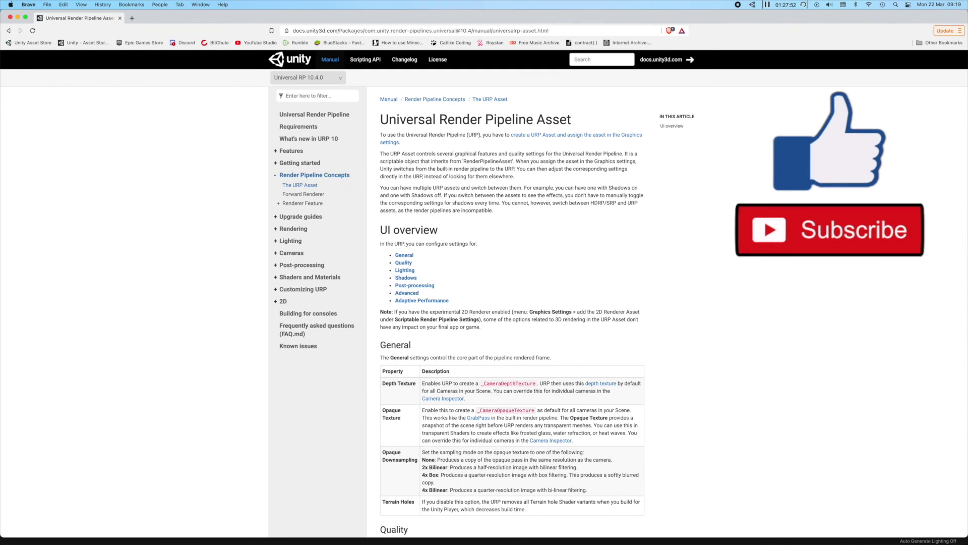